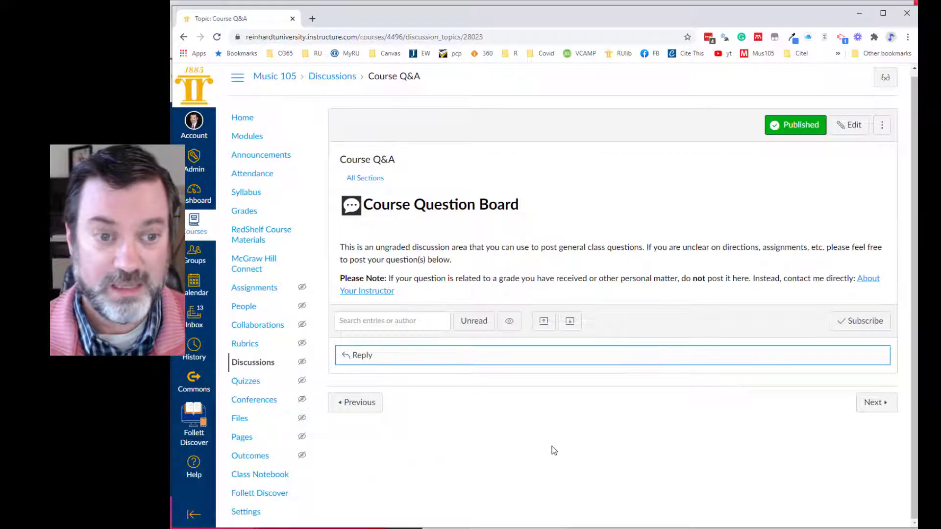
key(alt+Tab)
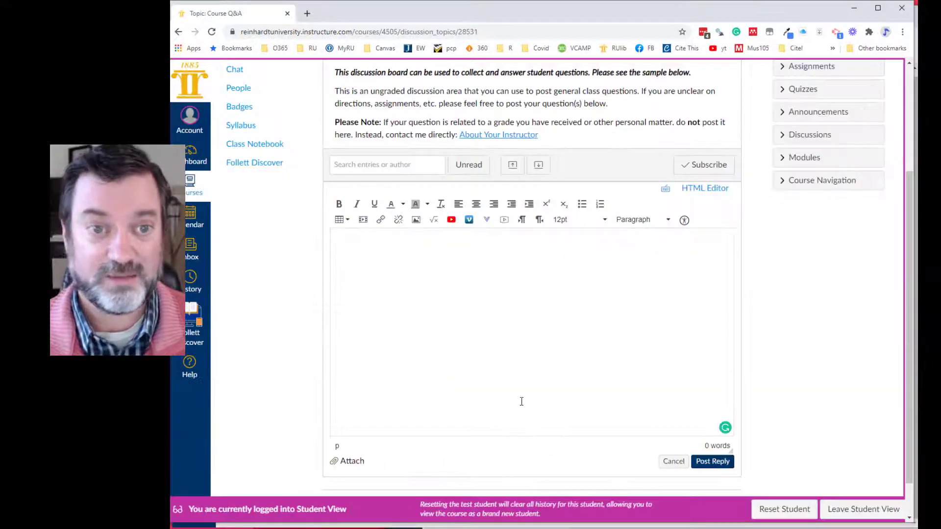
Show the older student-view reply editor, then return to the teacher-view Course Q&A discussion
scroll(520, 395, up, 2)
scroll(521, 407, down, 2)
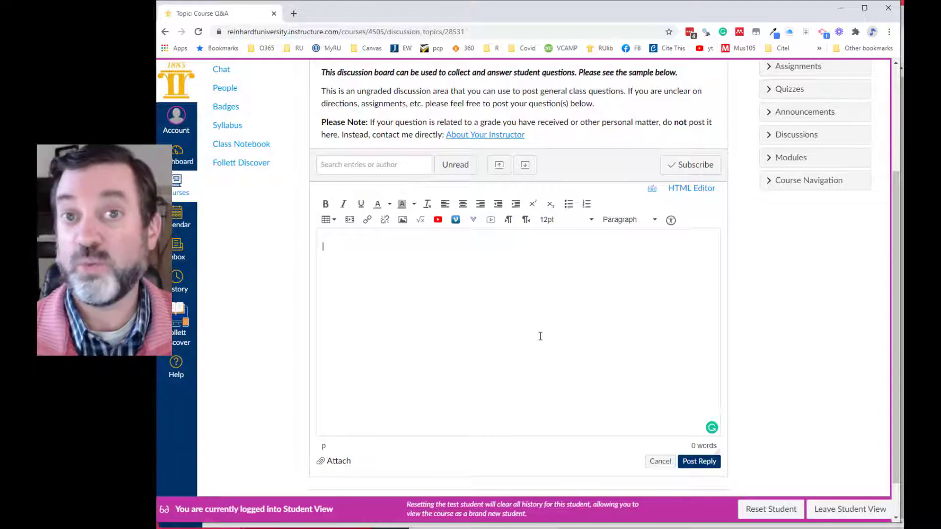
key(alt+Tab)
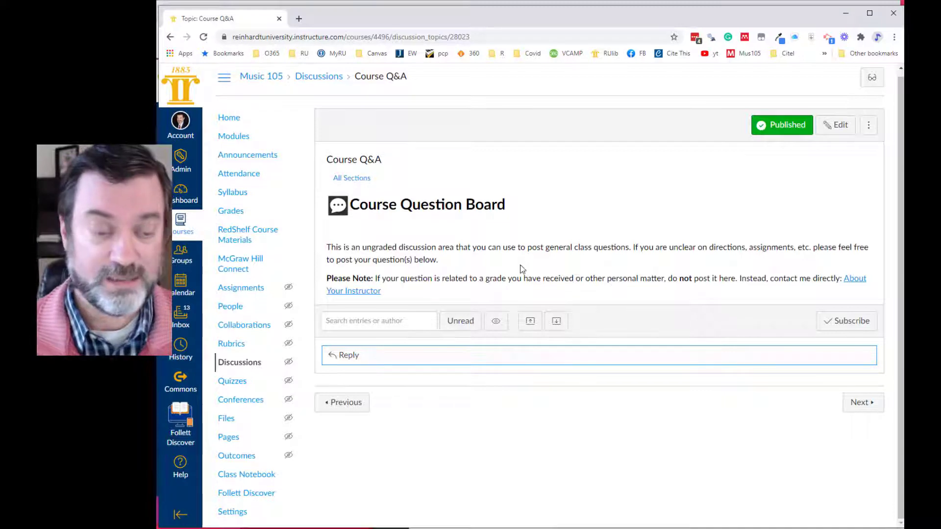
Open a reply on the Course Q&A discussion and paste the two iClicker Cloud sample paragraphs
click(404, 360)
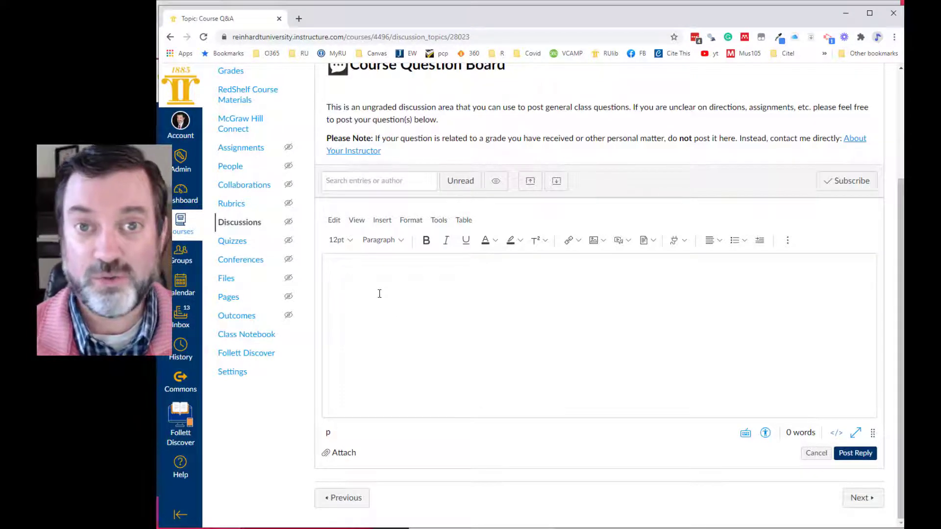
text(Kick off your new term with a run-down of the most popular questions we get about iClicker Cloud. Have you ever wondered how to run an anonymous poll or how students use Study Tools? You'll have the opportunity to submit your queries in advance and let us know your burning questions!  Can't join us live? Sign up to receive the recording and we will send it after the event to your inbox.)
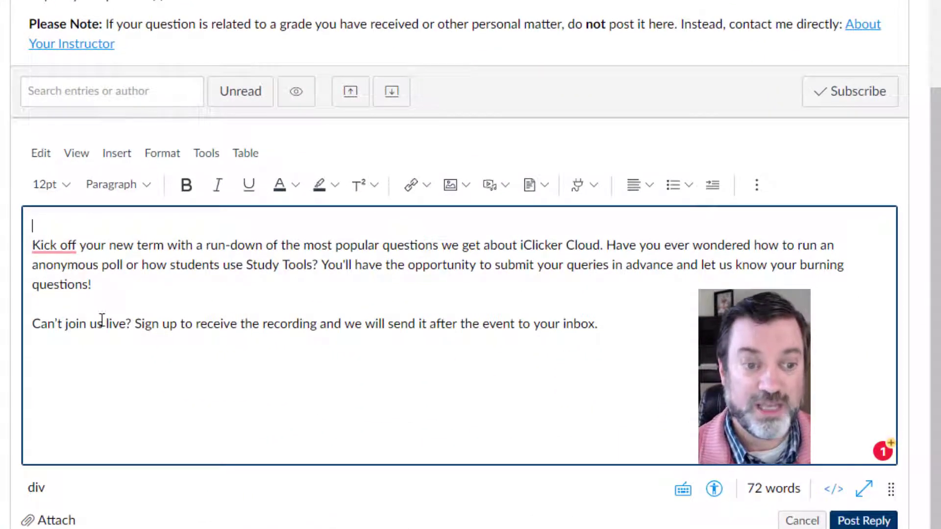
drag(138, 329, 606, 323)
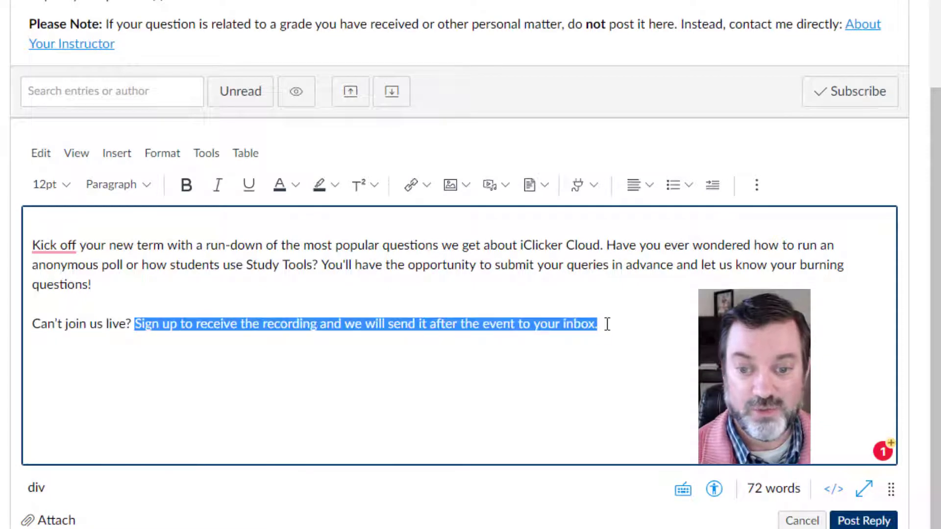
click(67, 186)
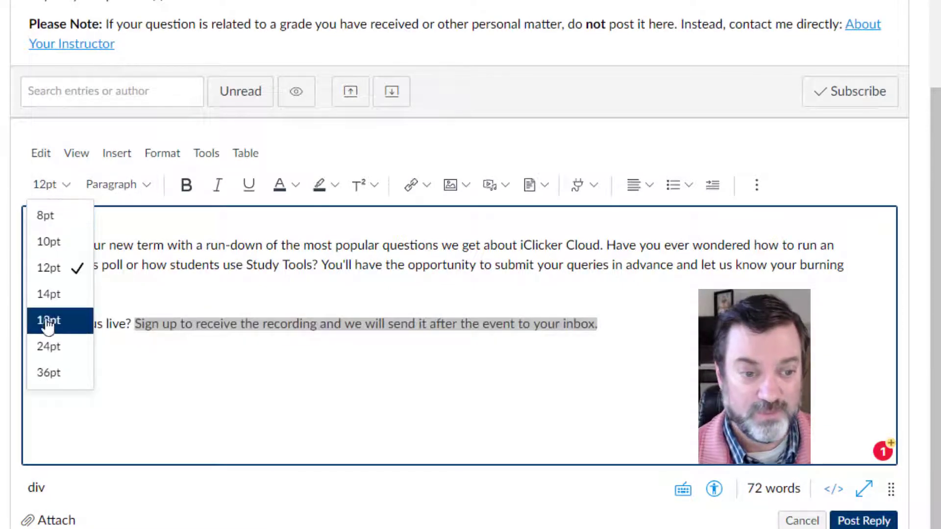
click(49, 347)
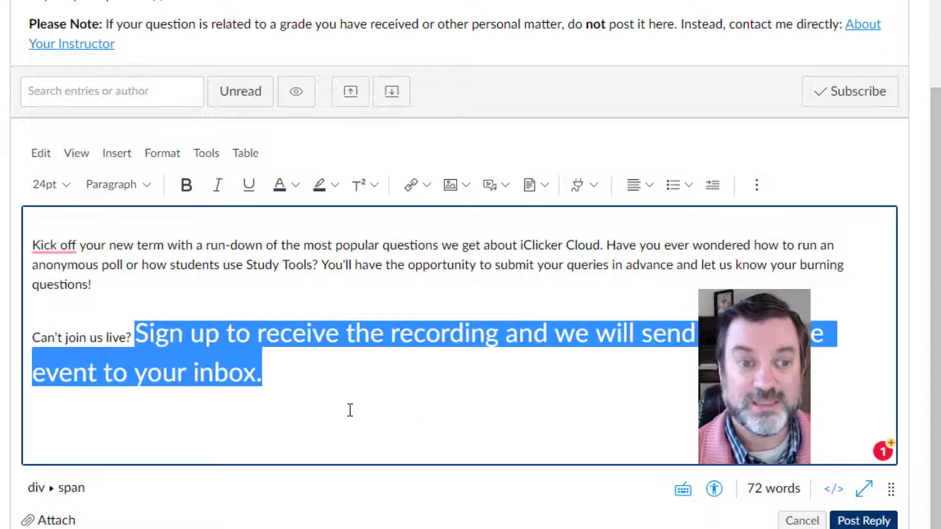
click(63, 186)
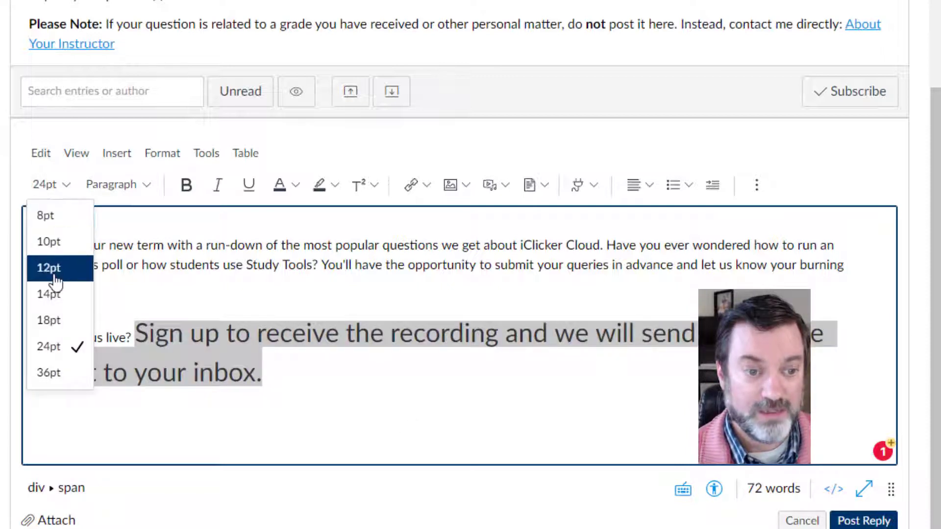
click(55, 280)
click(361, 370)
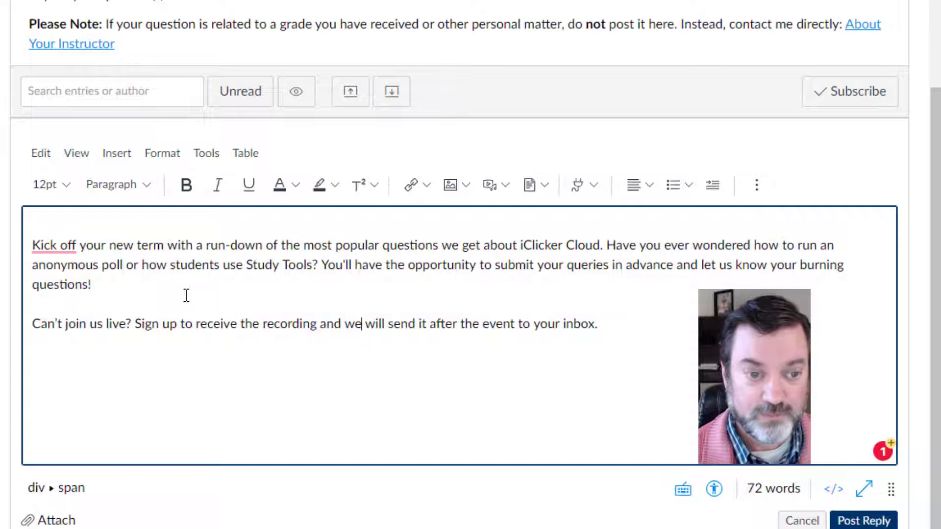
Type 'Heading 1 Intro' on the first line and begin 'Heading 2 - supporting point' before the second paragraph
click(64, 223)
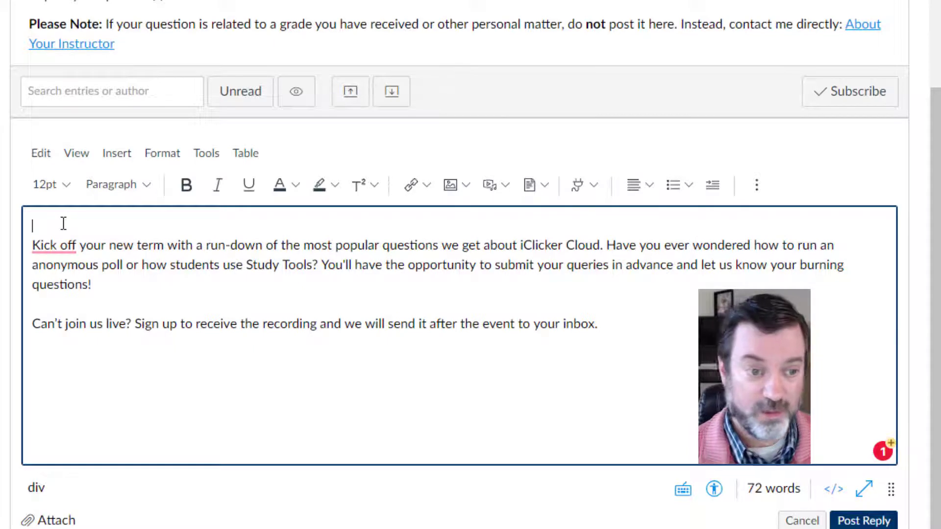
text(Heading )
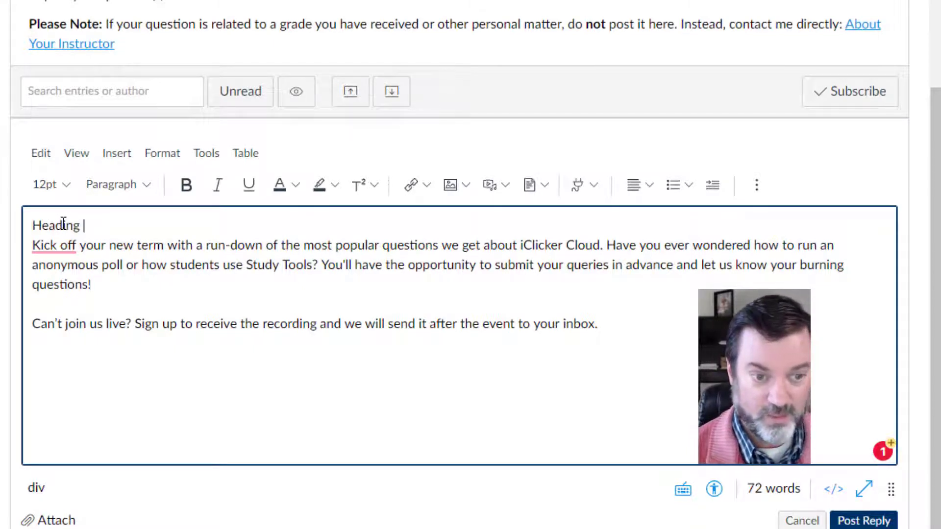
text(1 Into)
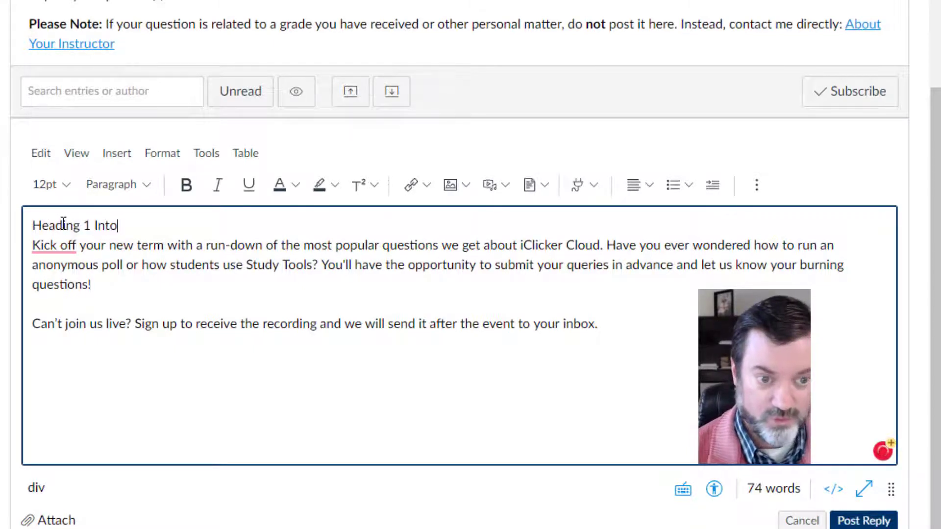
key(BackSpace)
text(ro)
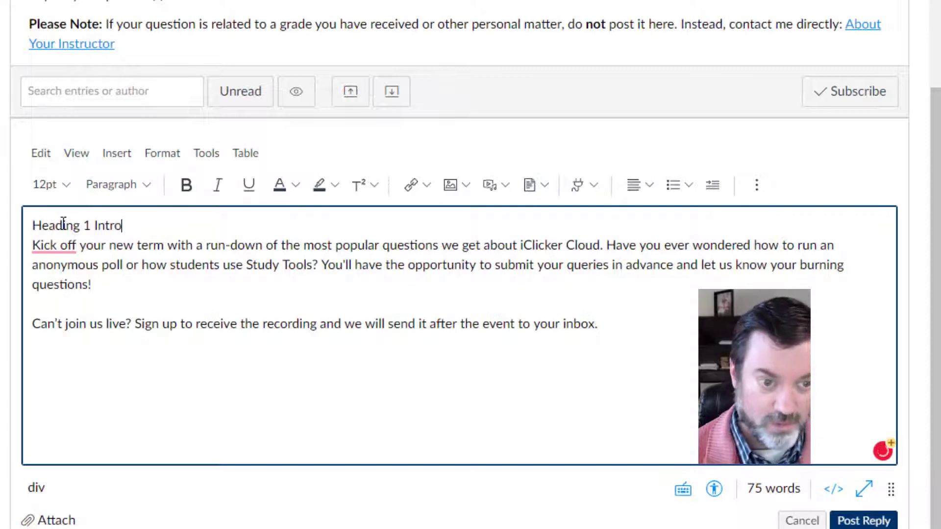
click(51, 307)
text(He)
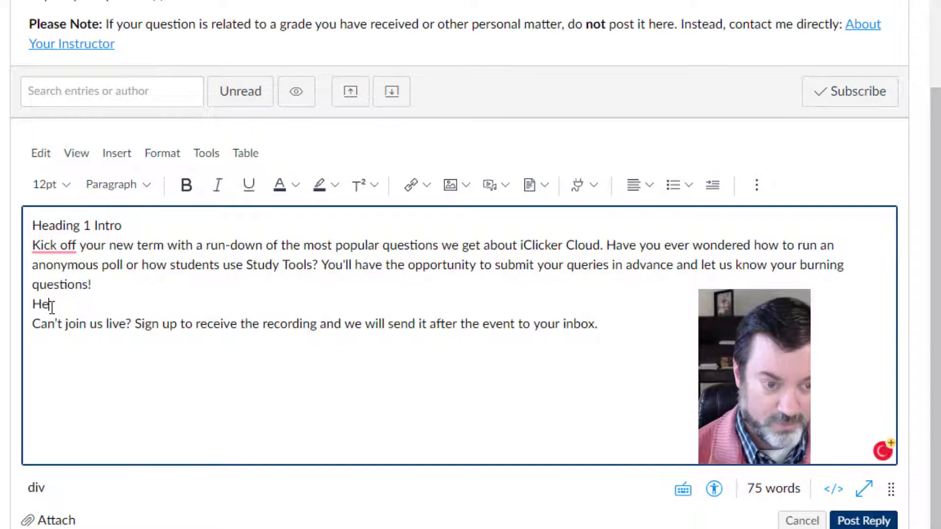
text(ading 2 - s)
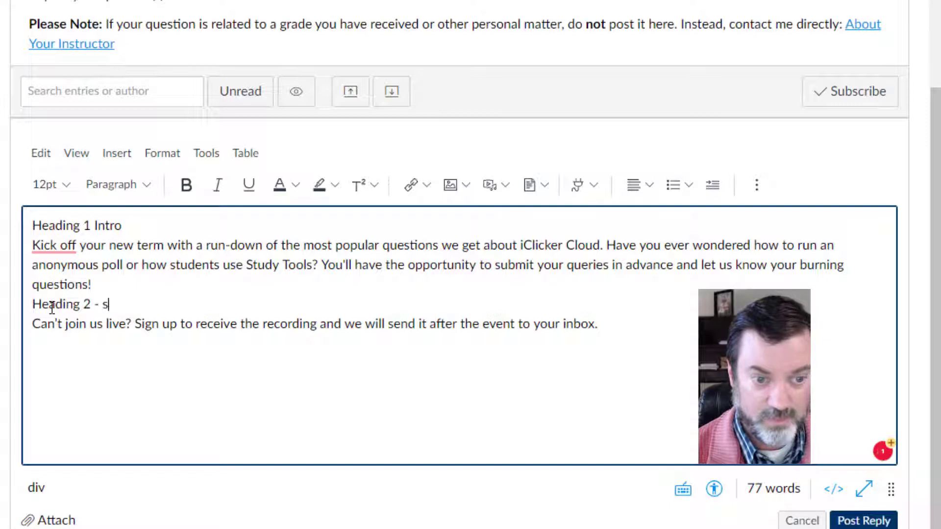
text(upporting point)
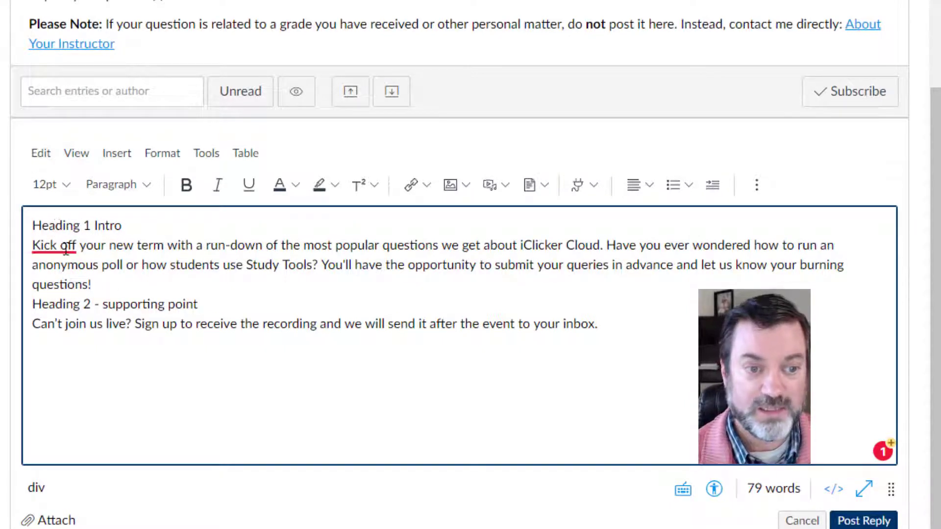
Make the intro line Heading 2, and split the supporting point line into its own Heading 3
click(147, 186)
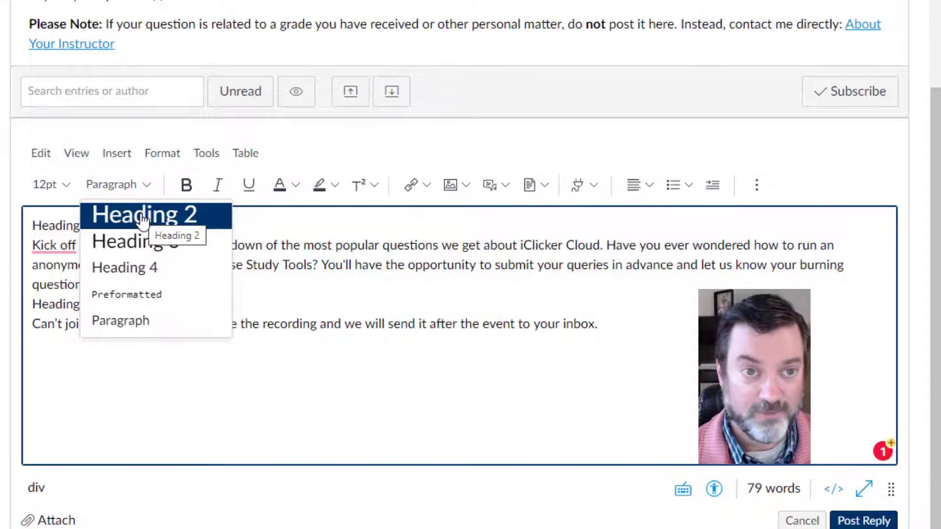
click(142, 216)
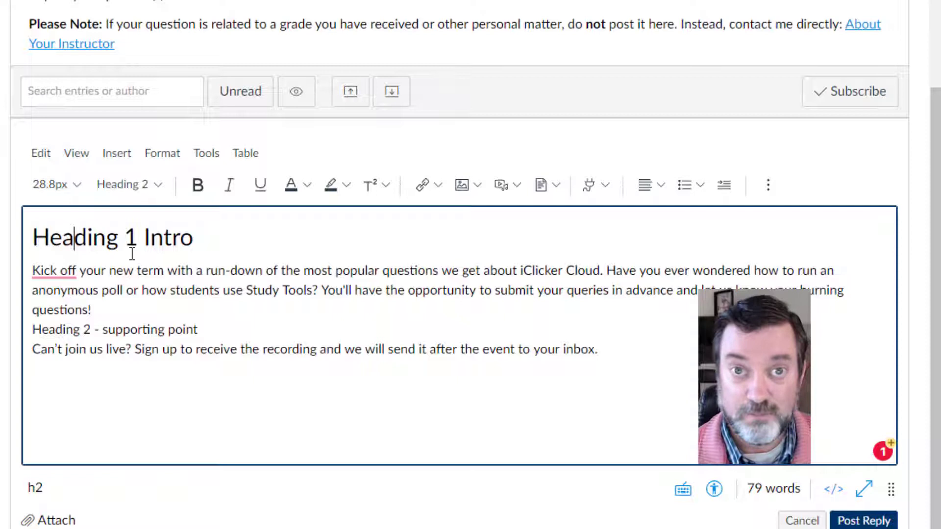
click(68, 333)
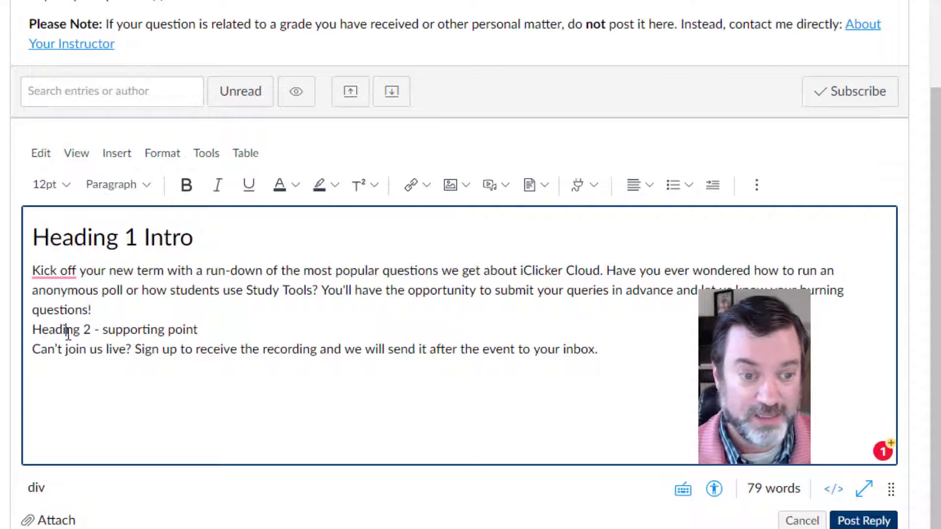
click(123, 187)
click(133, 244)
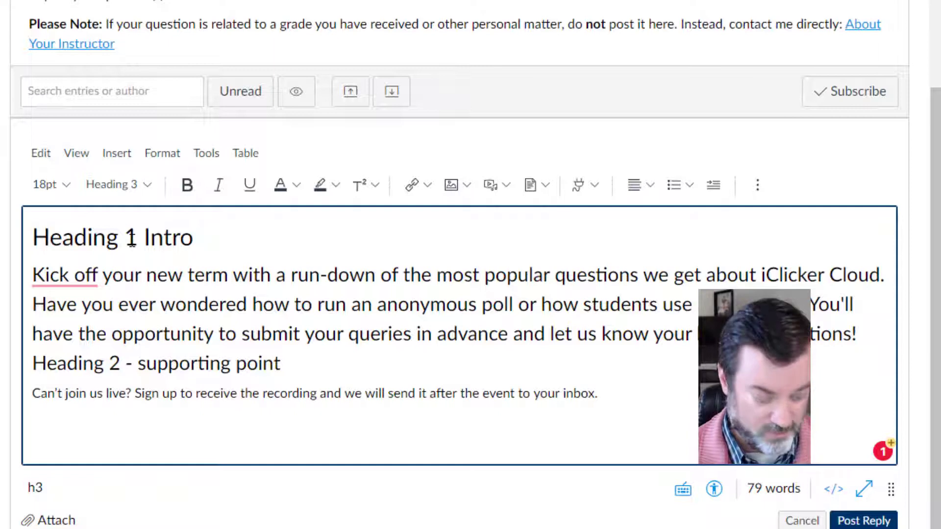
key(ctrl+z)
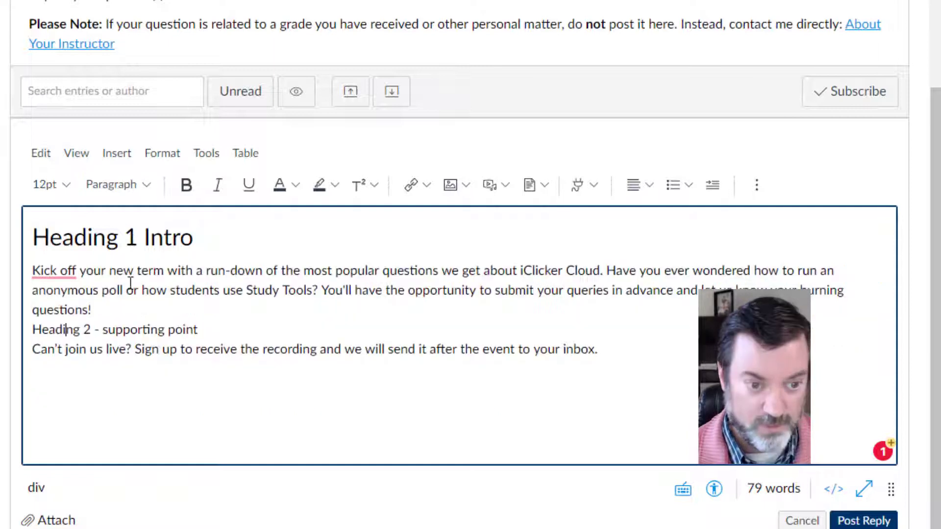
click(102, 316)
key(Return)
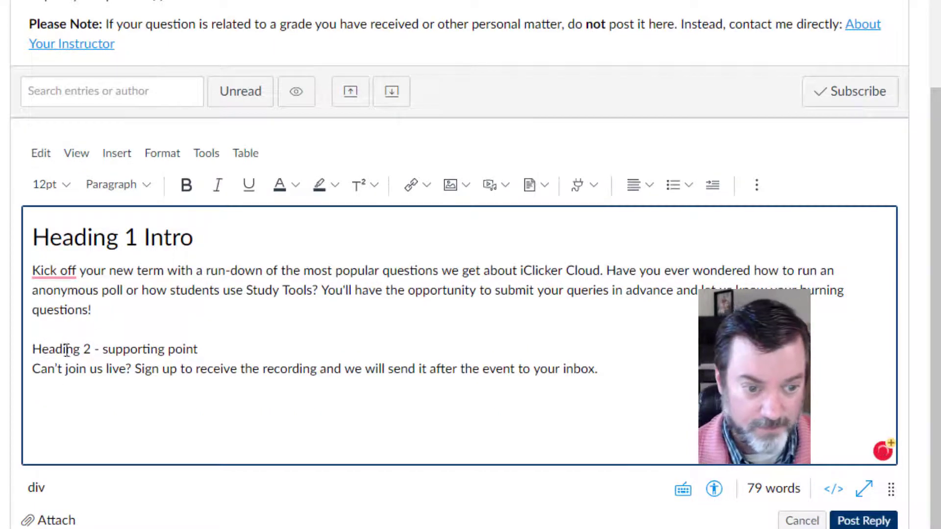
click(110, 186)
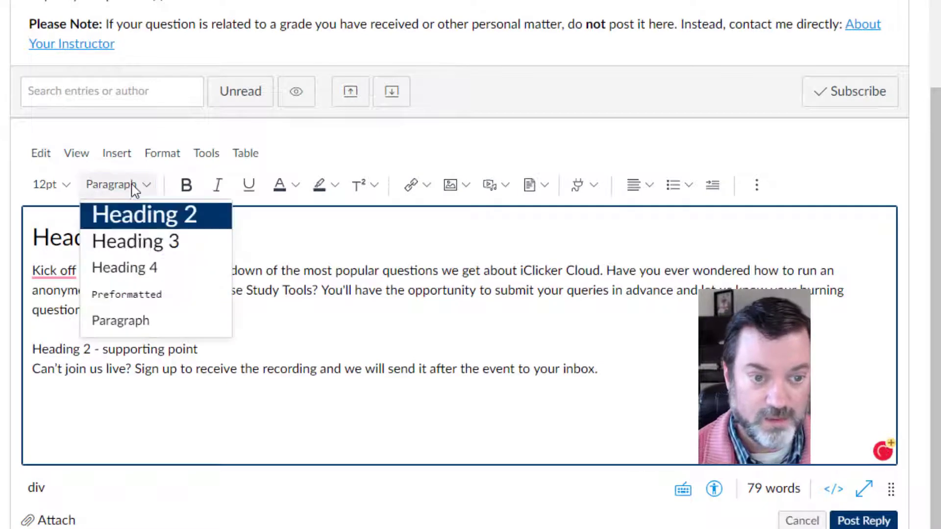
click(138, 247)
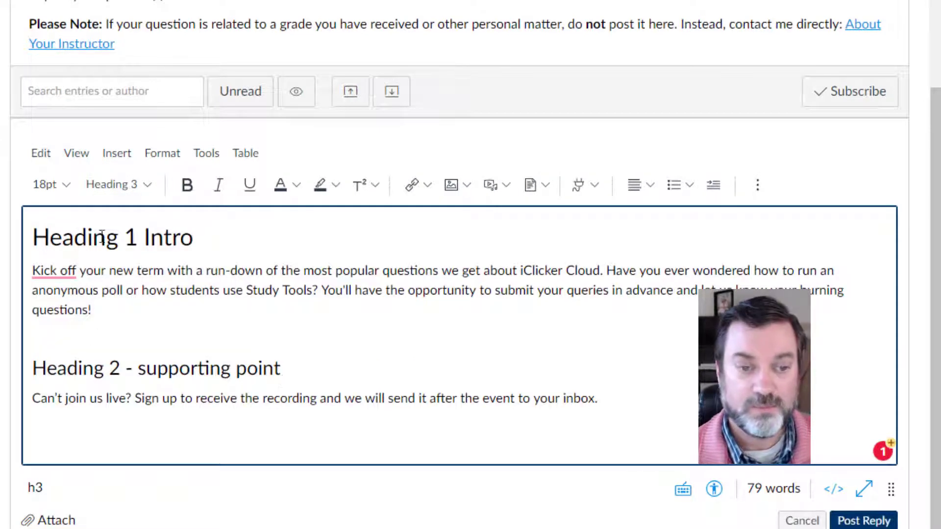
Renumber the labels to 'Heading 2 Intro' and 'Heading 3 - supporting point'
double_click(132, 238)
text(2)
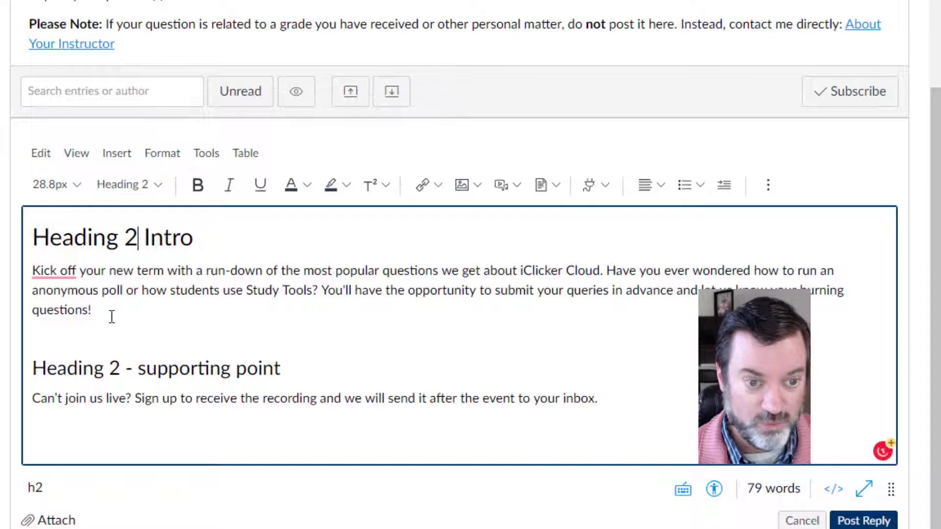
double_click(120, 368)
text(3)
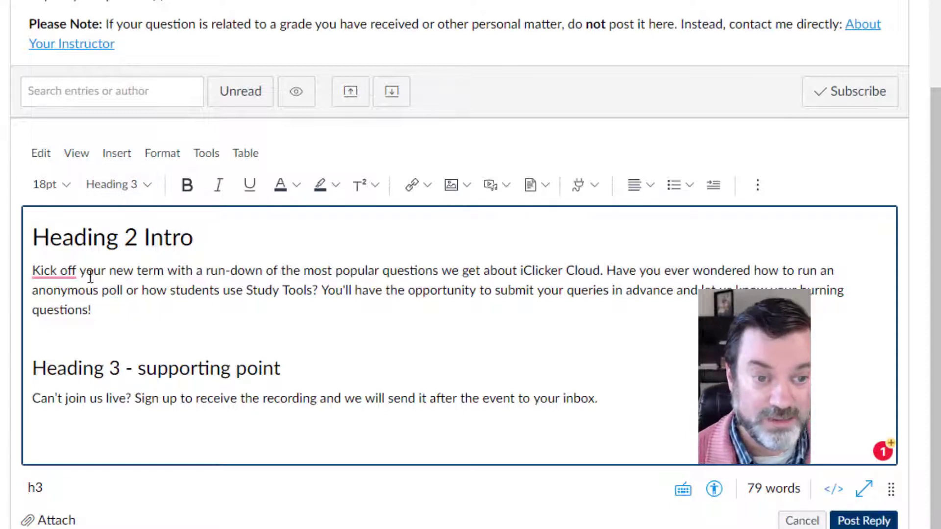
Make 'new term' bold, 'run-down' italic and 'most popular' underlined
mouse_move(38, 278)
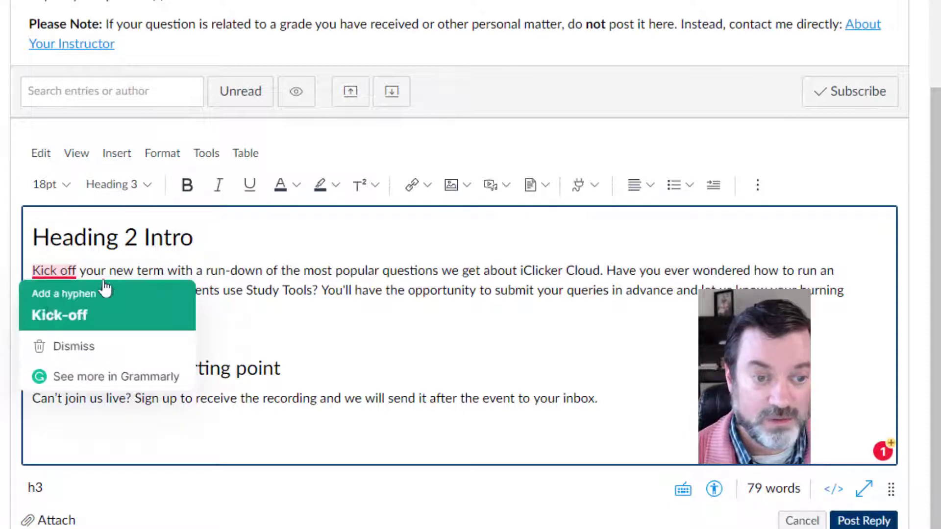
drag(107, 270, 164, 270)
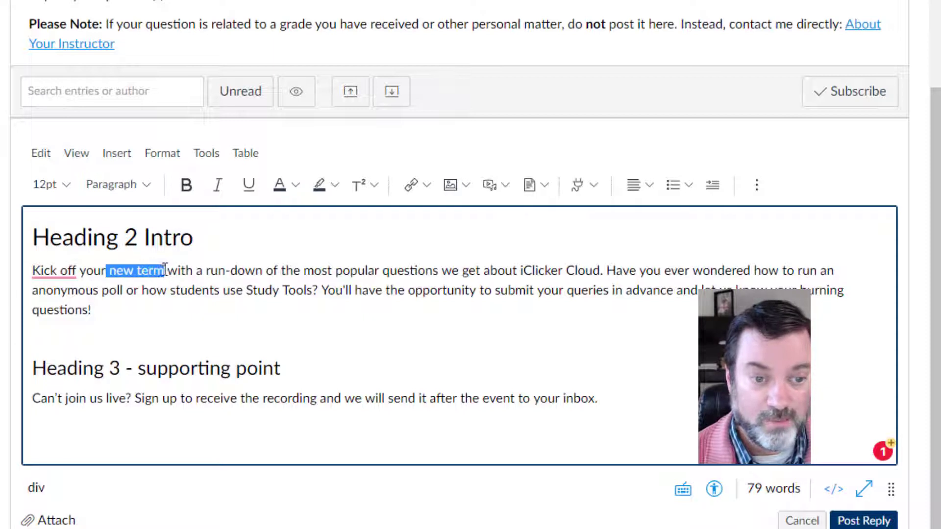
click(188, 190)
drag(206, 271, 377, 271)
click(217, 186)
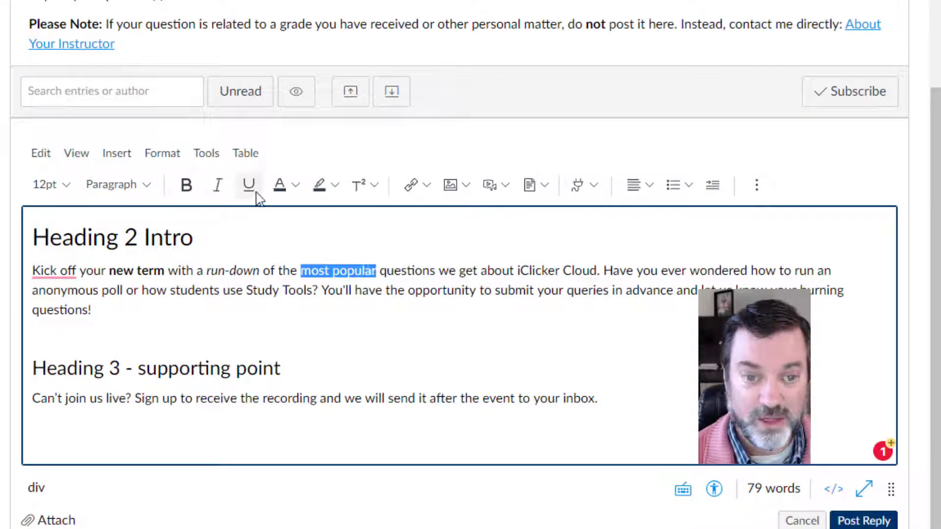
click(249, 185)
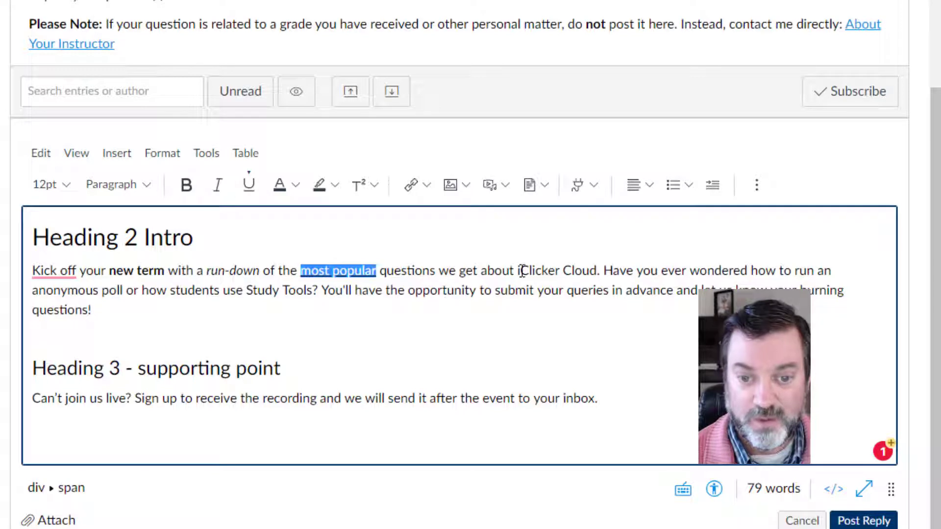
Colour 'iClicker Cloud' green and highlight 'ever wondered how' in yellow
drag(518, 271, 597, 271)
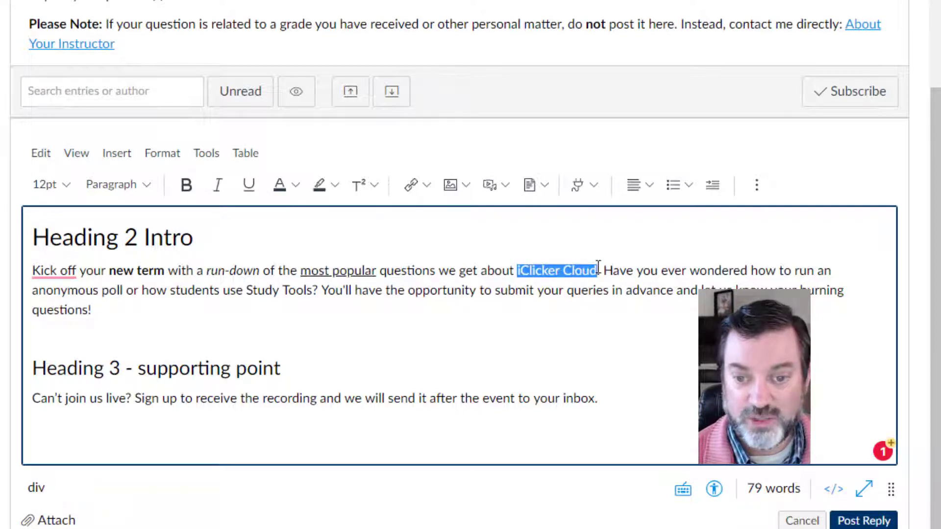
click(295, 186)
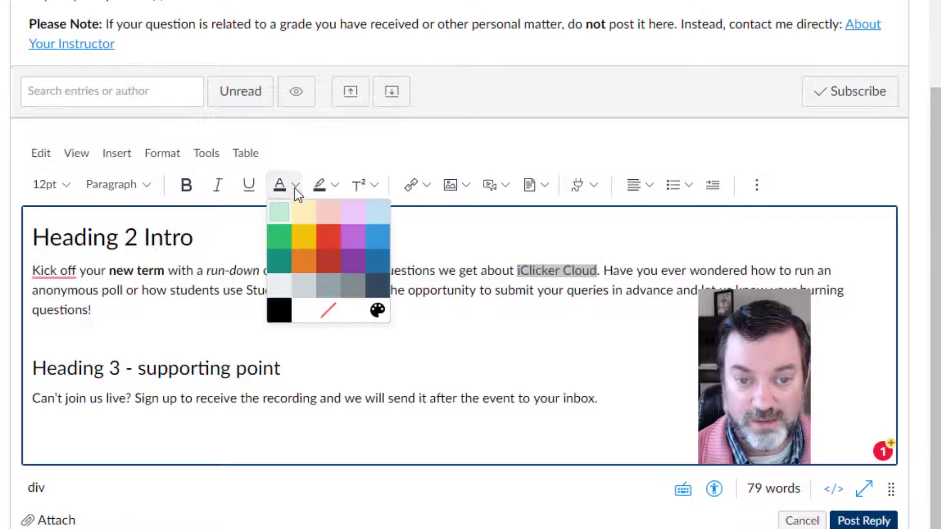
click(277, 254)
click(609, 294)
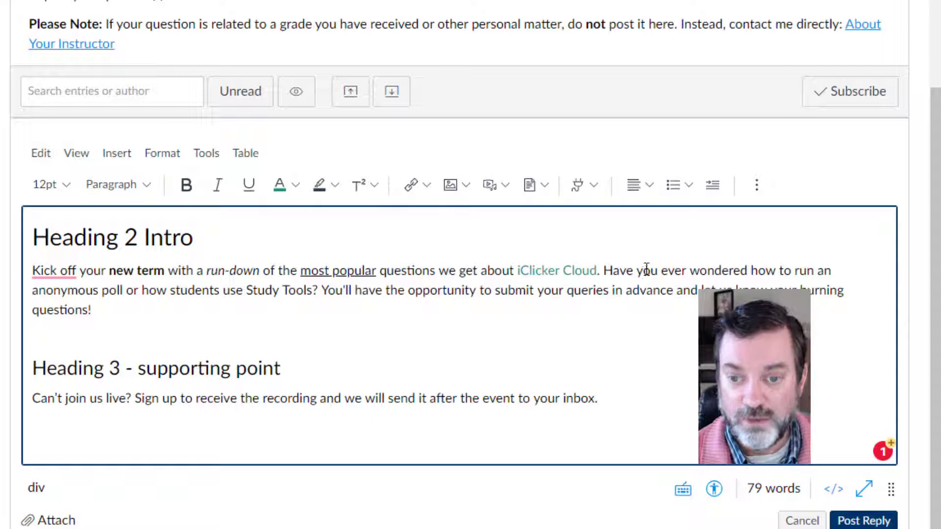
drag(662, 272, 772, 268)
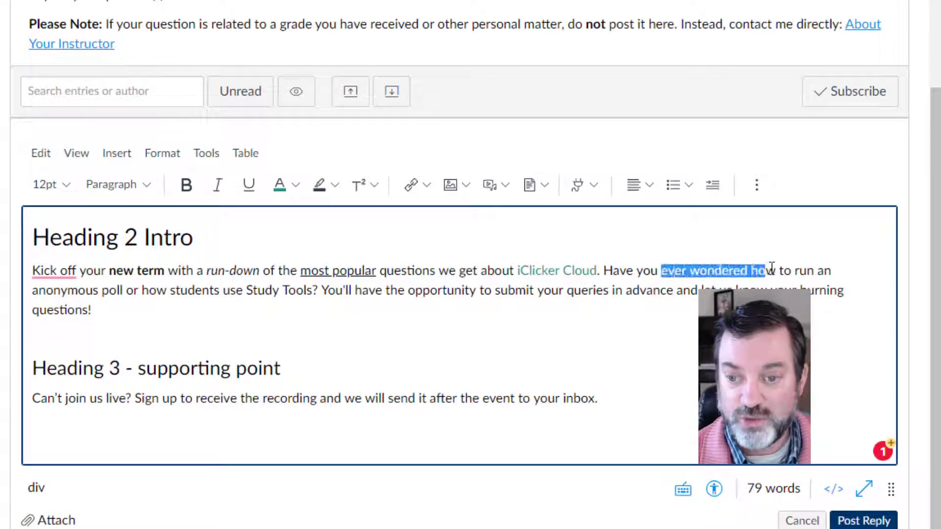
click(333, 189)
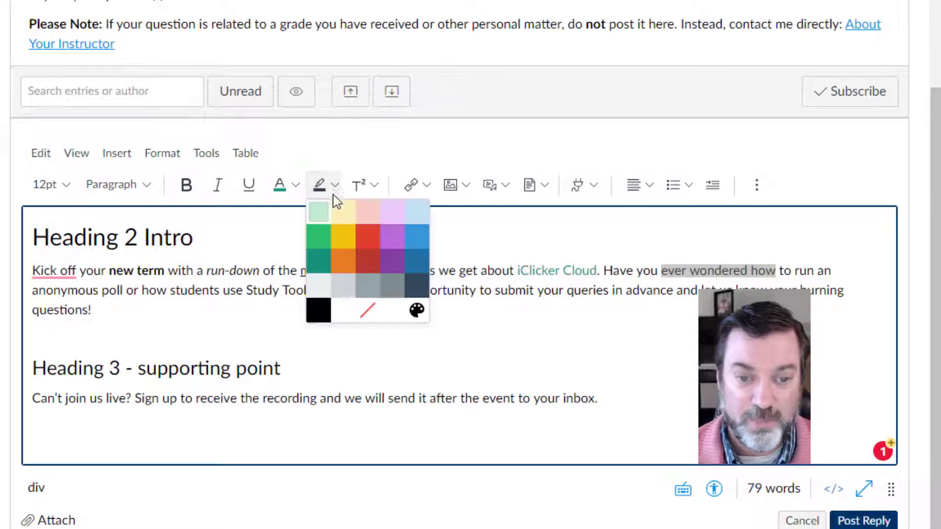
click(339, 242)
click(462, 290)
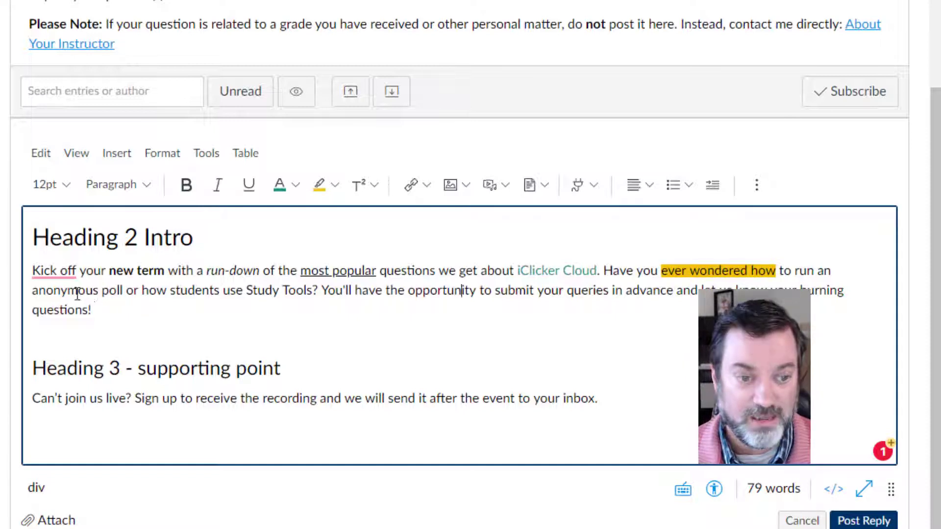
drag(77, 294, 98, 294)
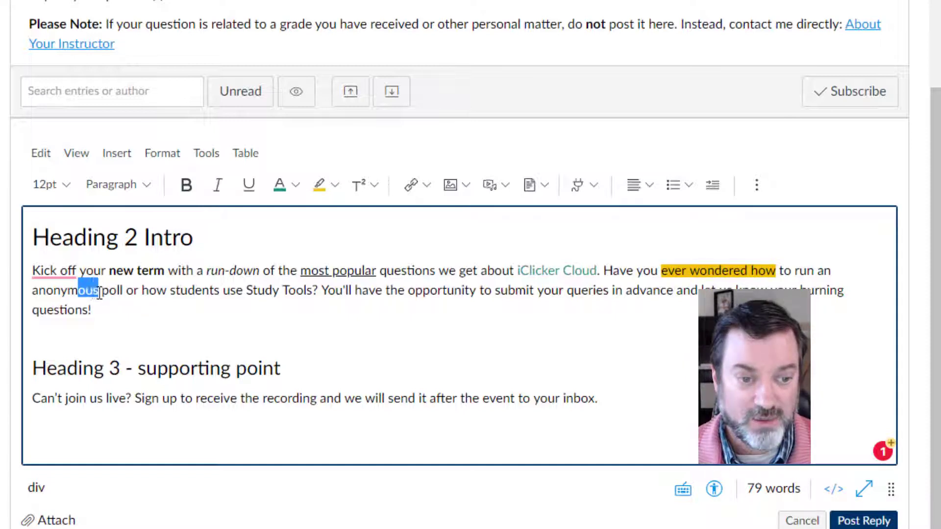
click(360, 189)
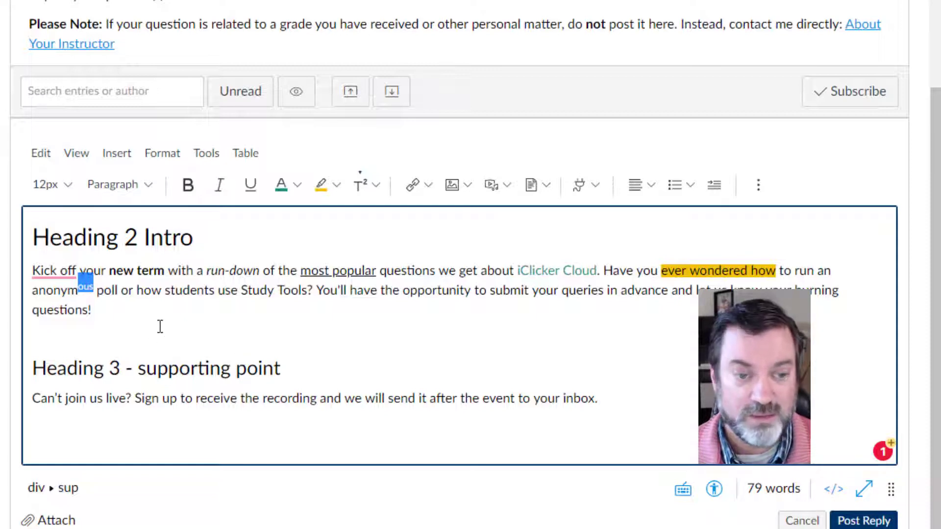
click(377, 186)
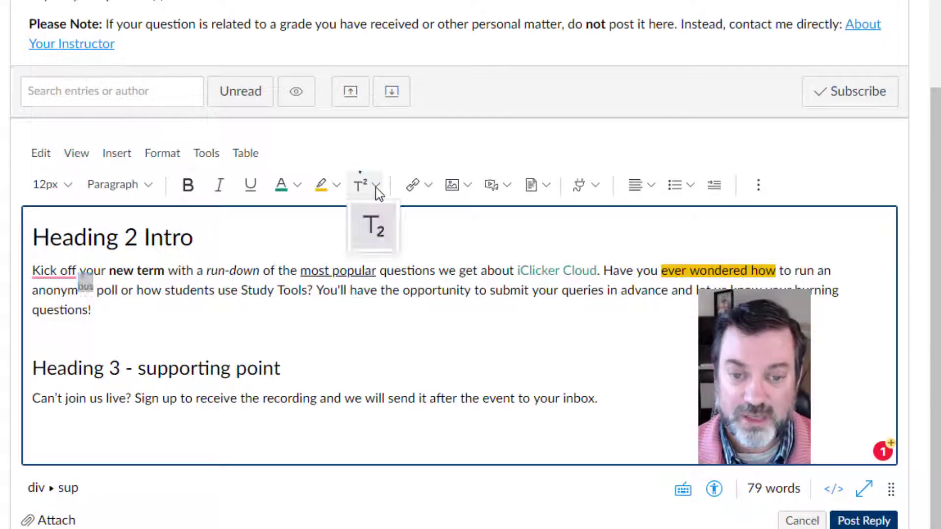
click(374, 226)
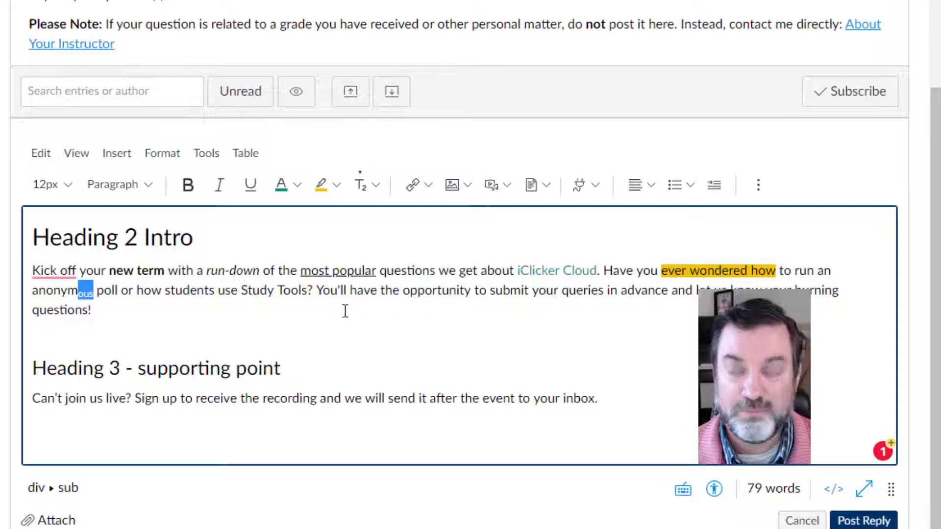
click(361, 184)
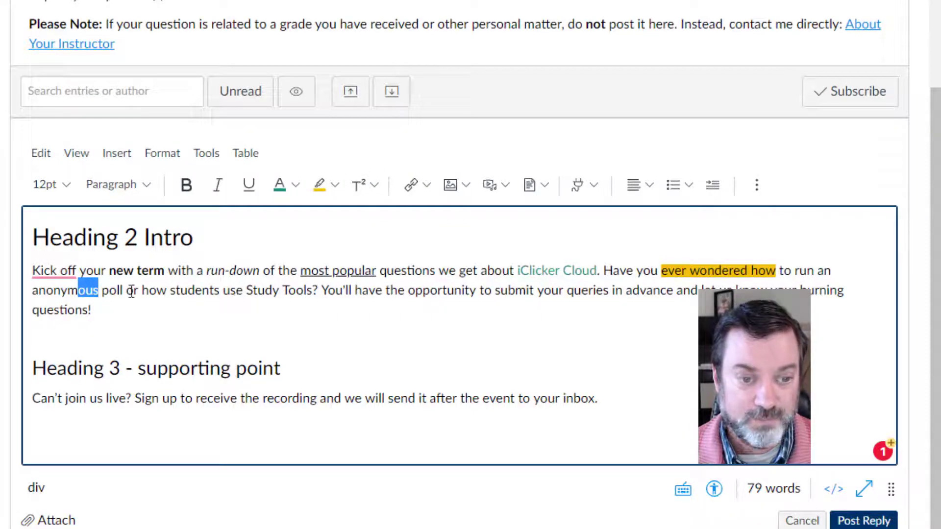
drag(127, 293, 190, 291)
click(200, 327)
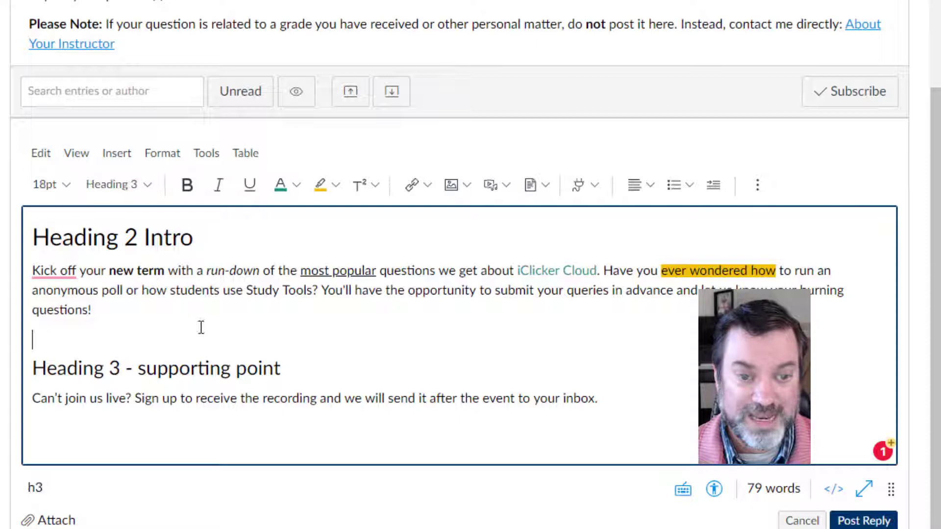
Select 'Study Tools' in the intro paragraph and open the Insert Link dialog for it
click(249, 290)
drag(249, 291, 313, 291)
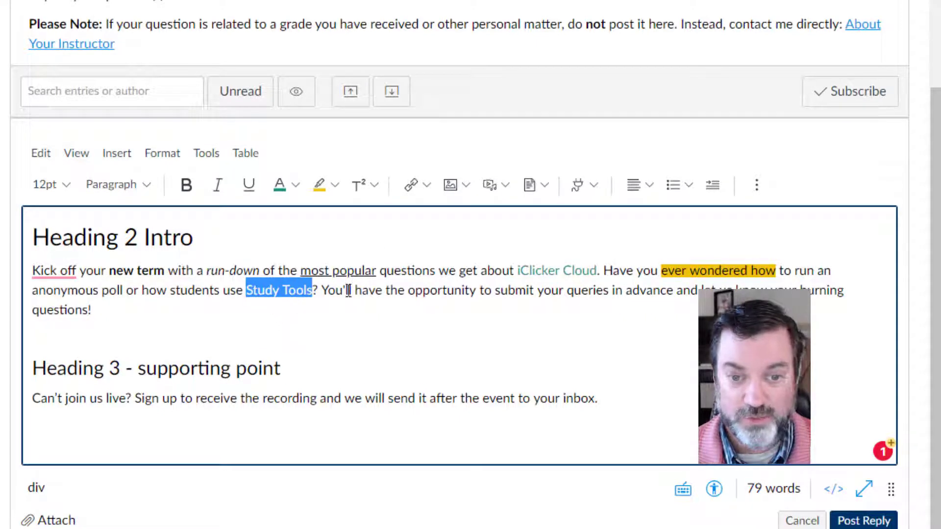
click(417, 198)
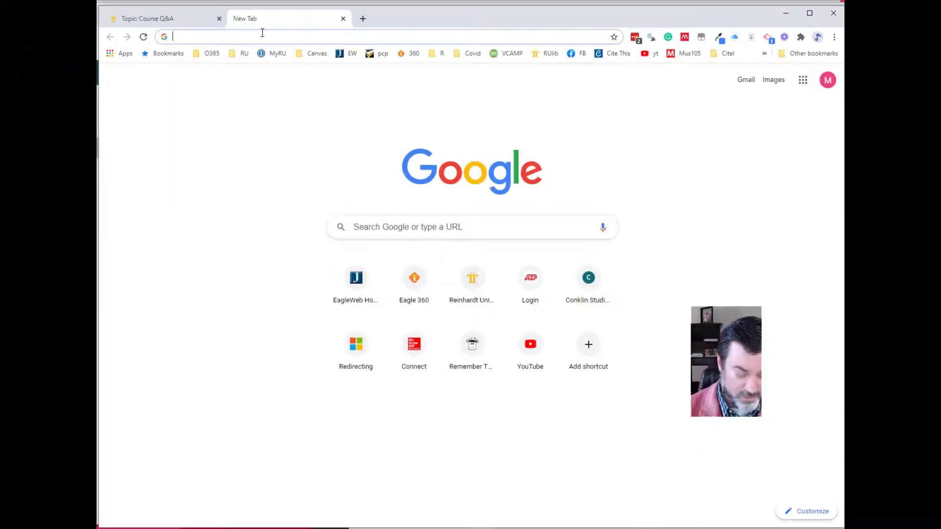
Search the web for 'study tools' and copy the College Raptor article's URL
text(study tools)
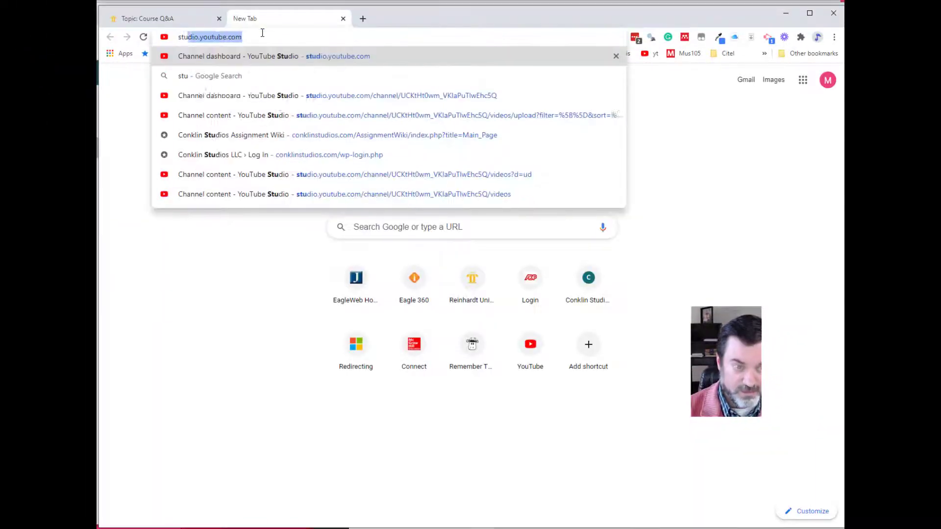
key(Return)
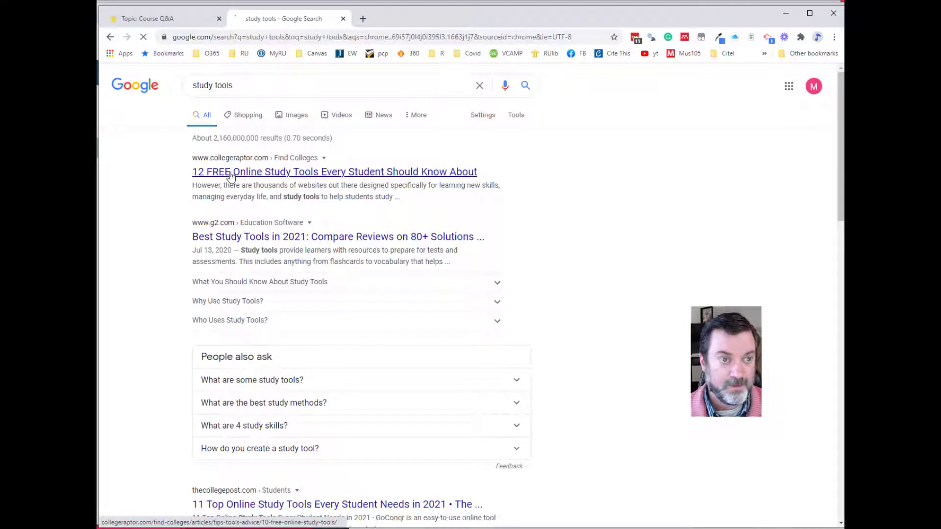
click(230, 173)
click(260, 37)
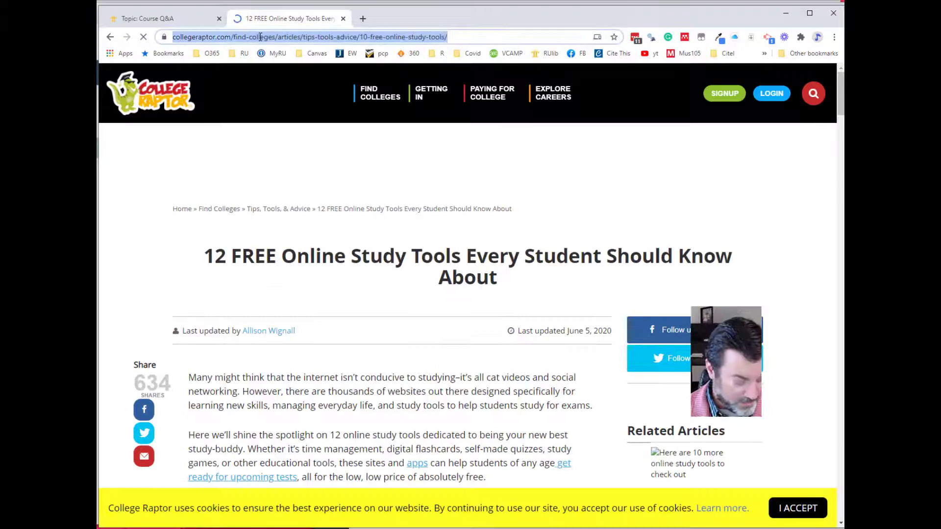
key(ctrl+c)
Paste the College Raptor URL into the Link field and confirm the Study Tools link
click(162, 18)
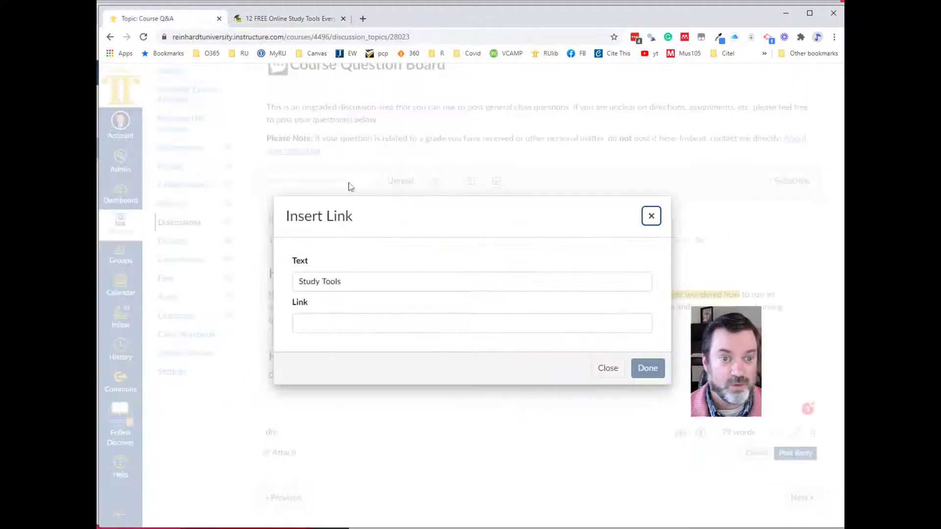
click(333, 317)
key(ctrl+v)
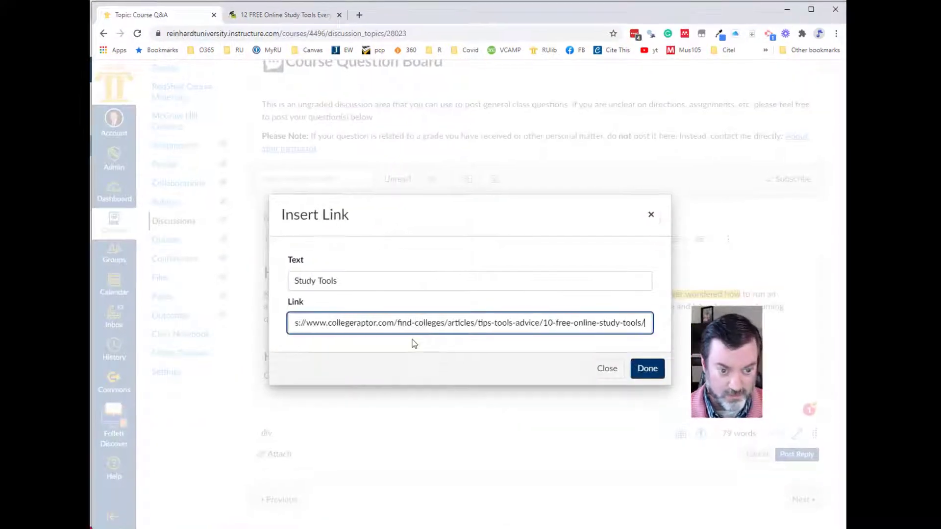
click(634, 385)
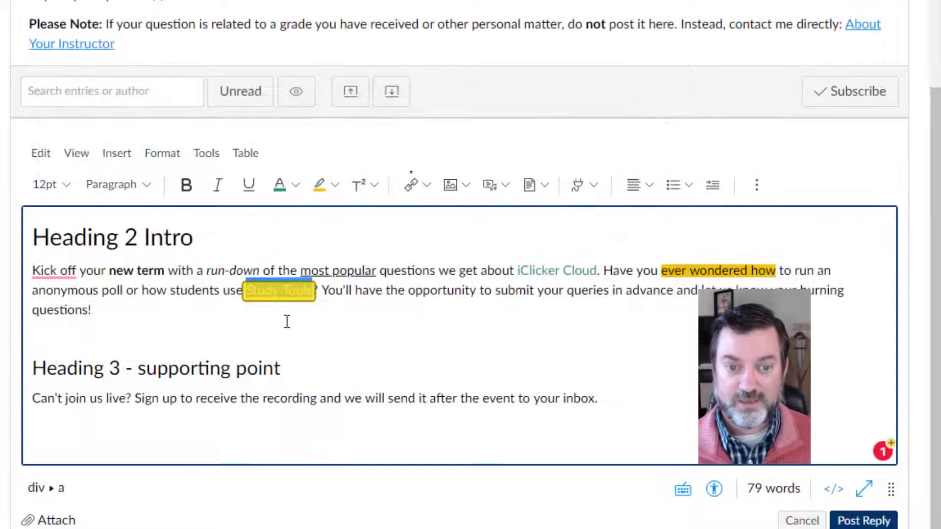
click(345, 344)
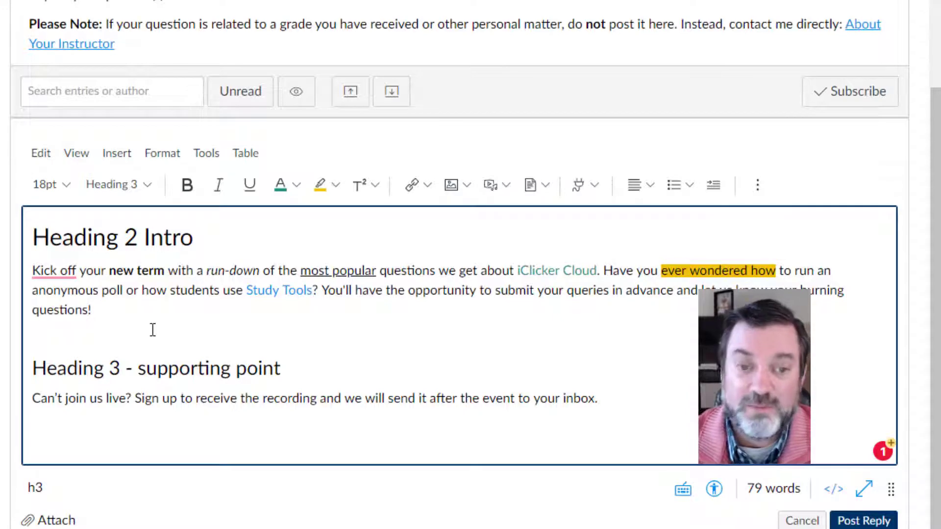
Upload the Camera Roll photo with alt text 'Happy dude with a Beard!'
click(454, 194)
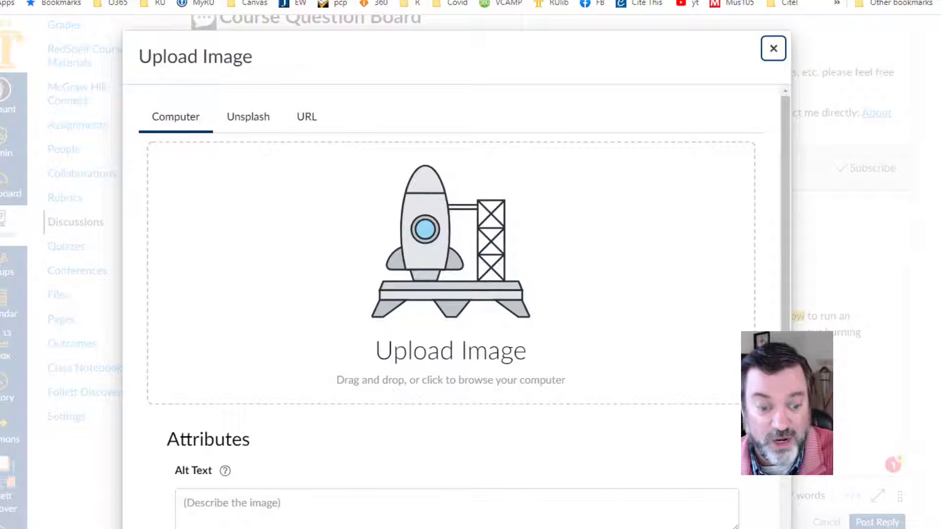
key(alt+Tab)
drag(485, 497, 421, 250)
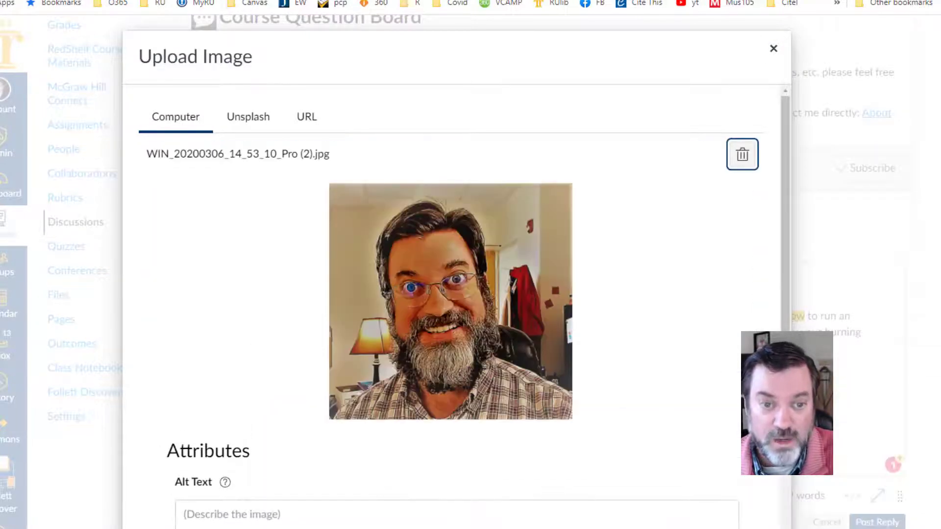
click(336, 514)
text(Happy dude)
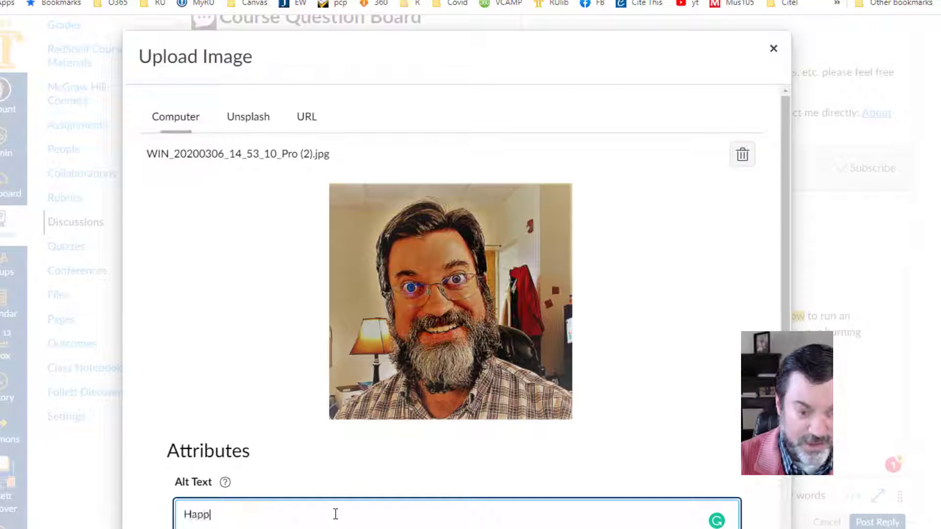
text( with a )
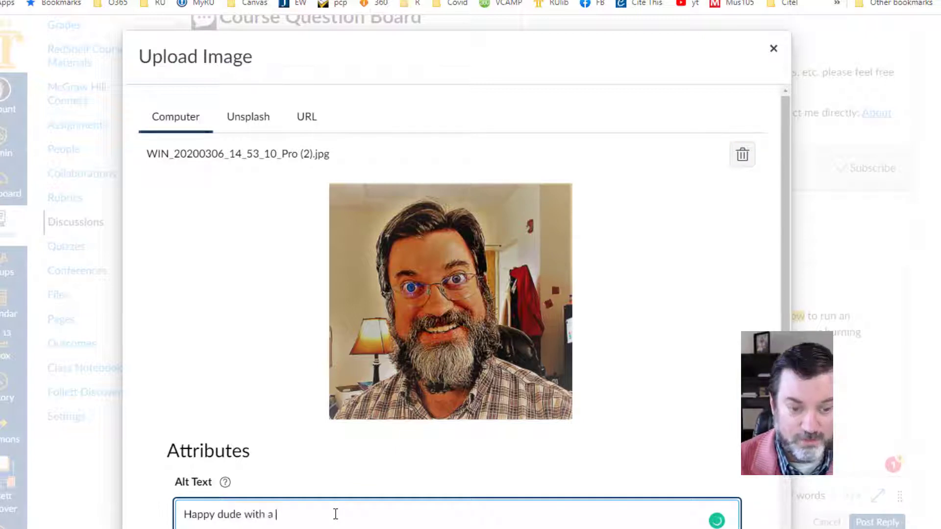
text(Beard!)
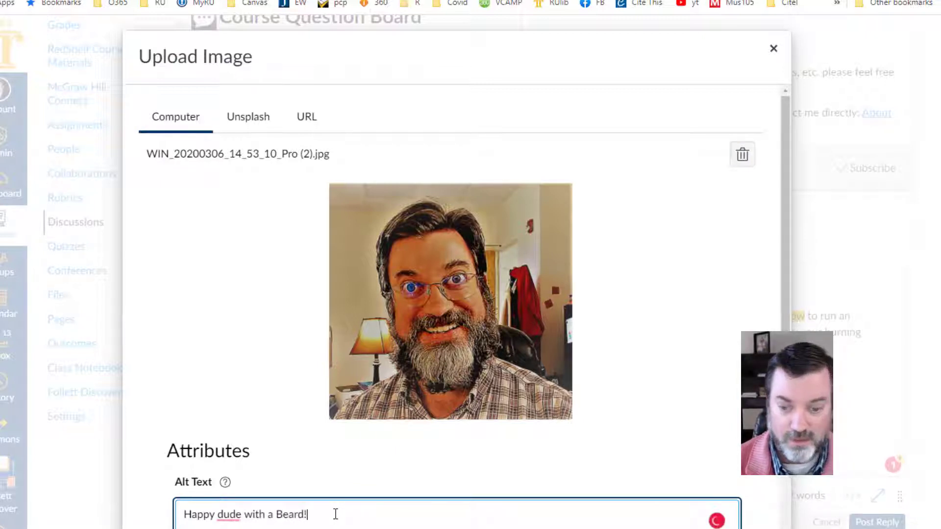
key(Return)
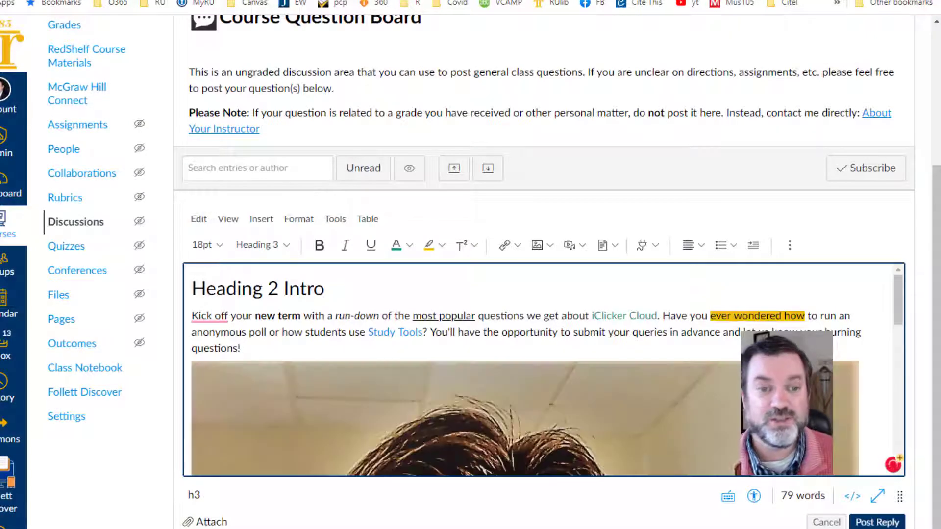
Resize the inserted photo down to a small thumbnail
scroll(668, 447, down, 3)
scroll(671, 436, up, 2)
click(663, 353)
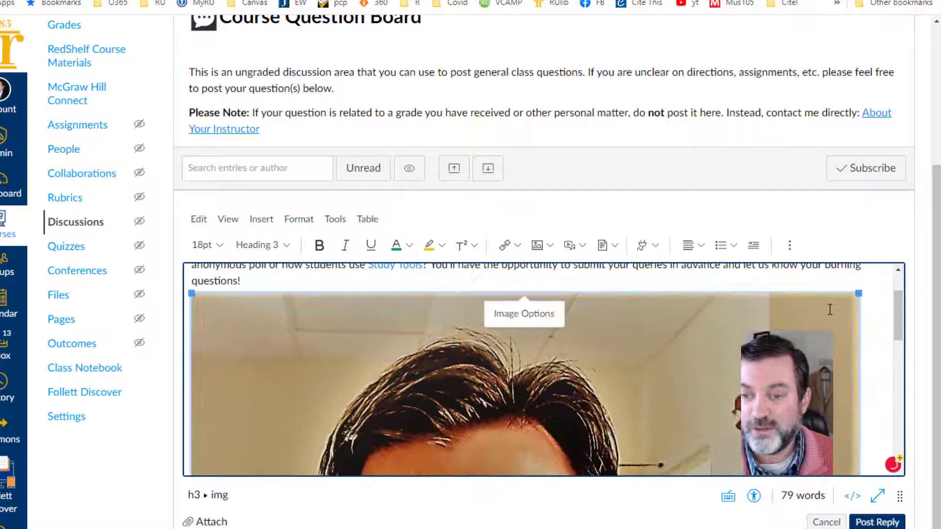
drag(858, 293, 317, 424)
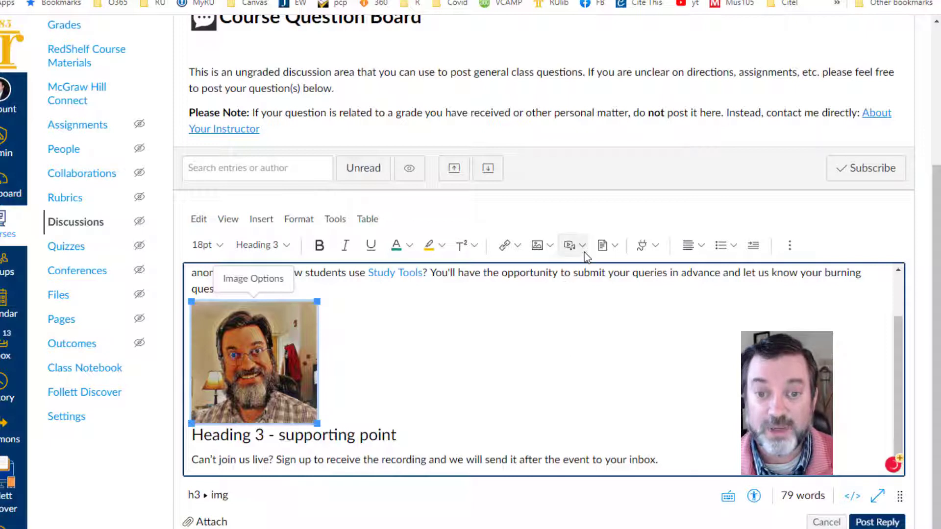
Deselect the photo and add a blank line after the sentence ending 'to your inbox.'
click(571, 245)
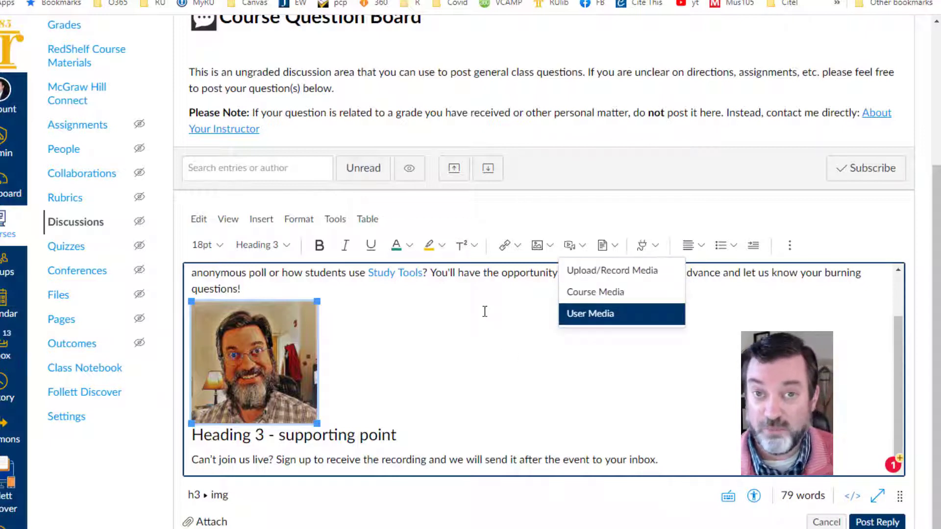
click(471, 349)
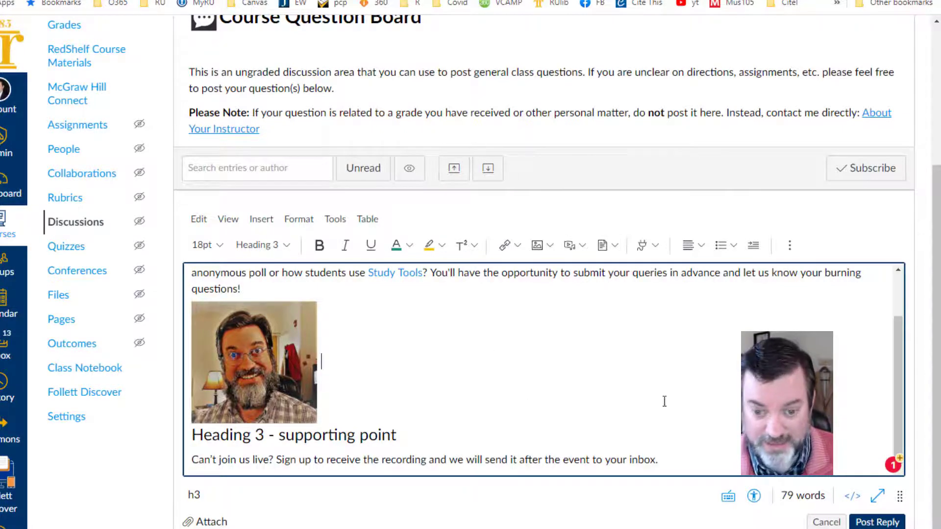
click(683, 460)
key(Return)
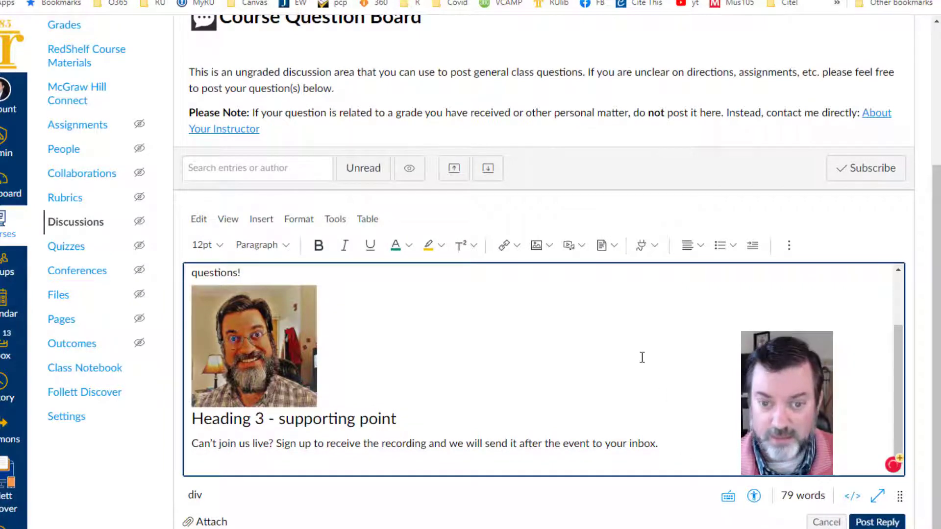
Upload the 'Online Learning Activity Rubric graded 11.2.2020.docx' file from Downloads as a linked document
click(605, 246)
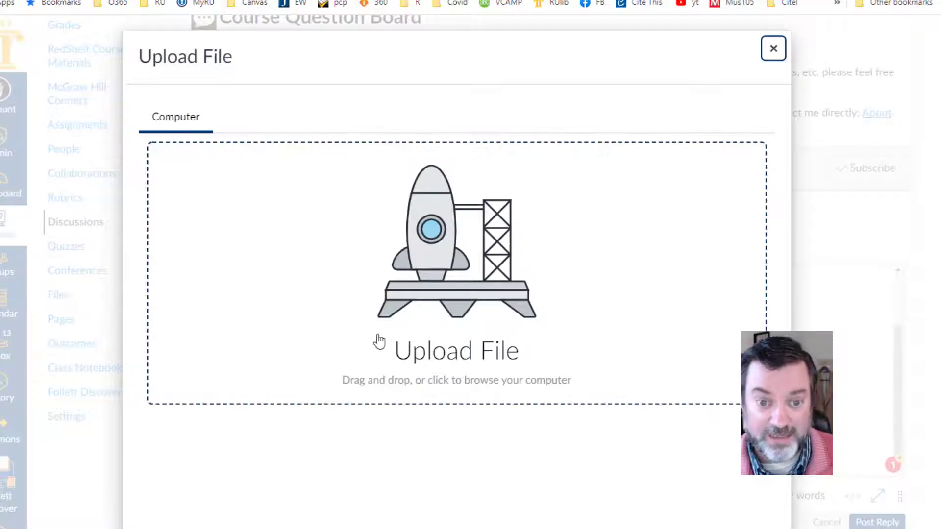
click(431, 284)
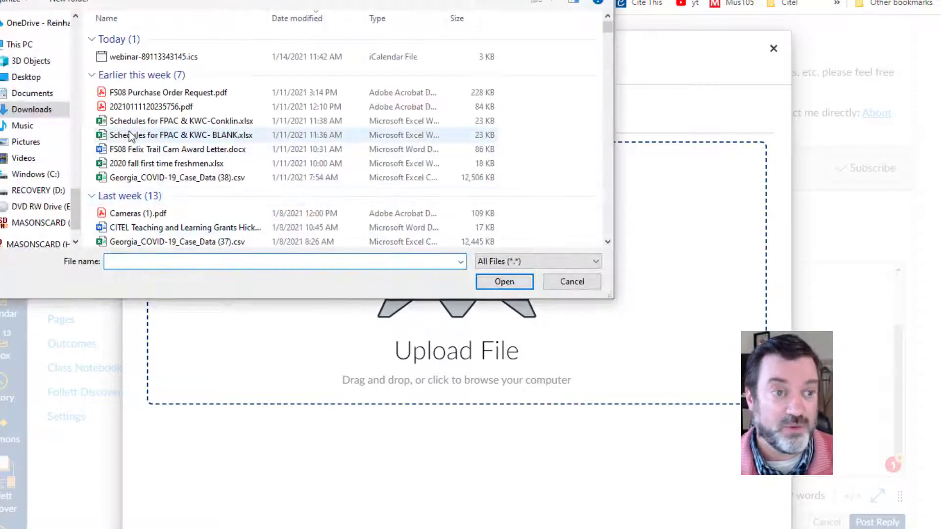
scroll(142, 163, down, 1)
click(189, 197)
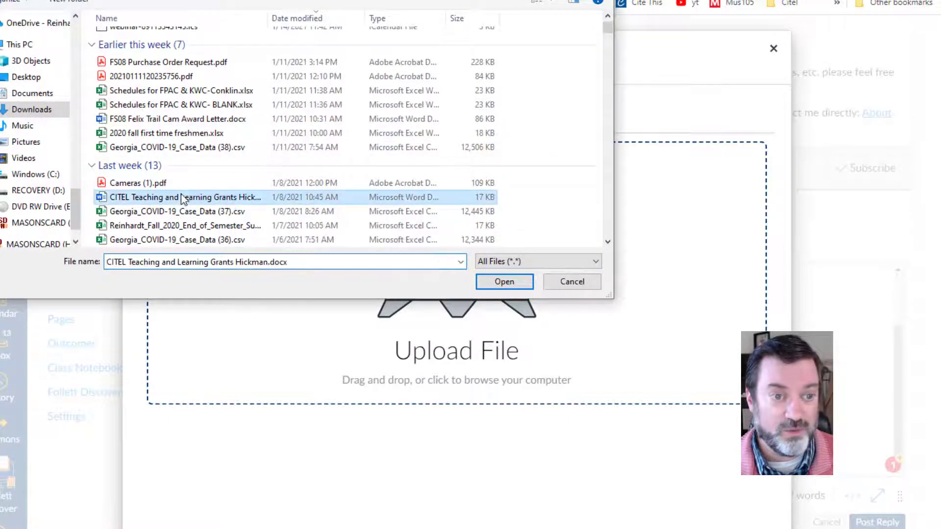
scroll(186, 218, down, 5)
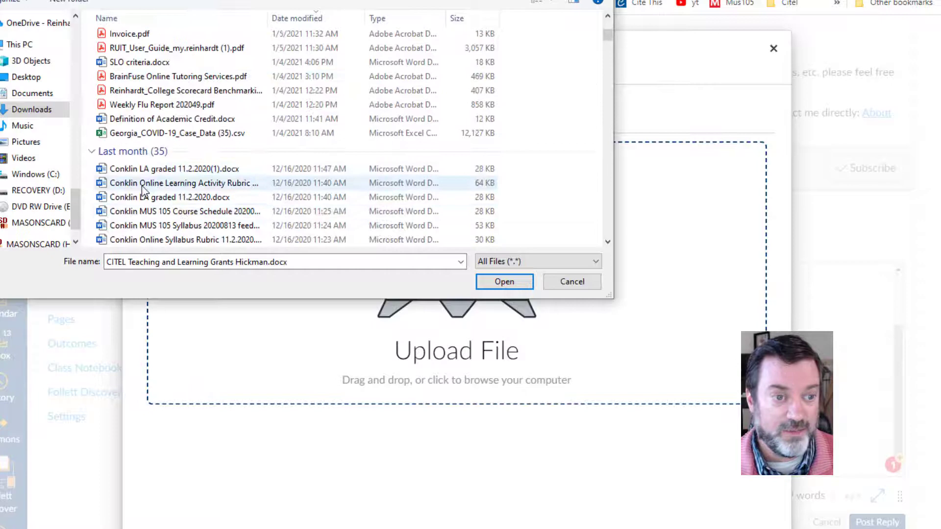
scroll(150, 191, down, 1)
click(162, 141)
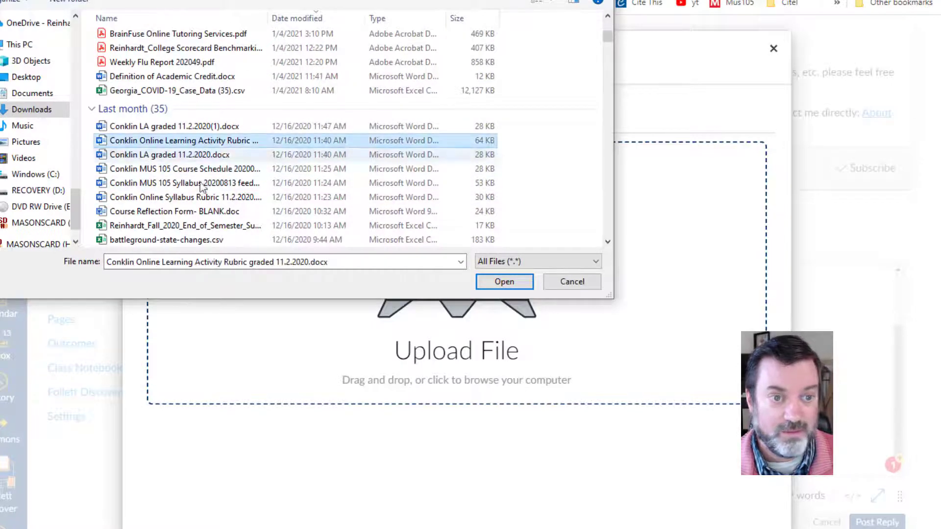
click(492, 283)
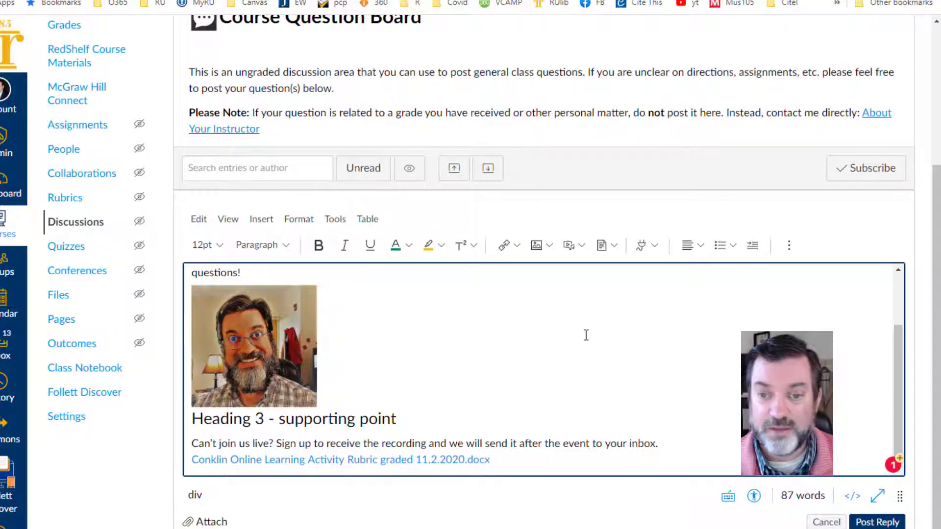
scroll(586, 335, up, 2)
scroll(586, 335, down, 2)
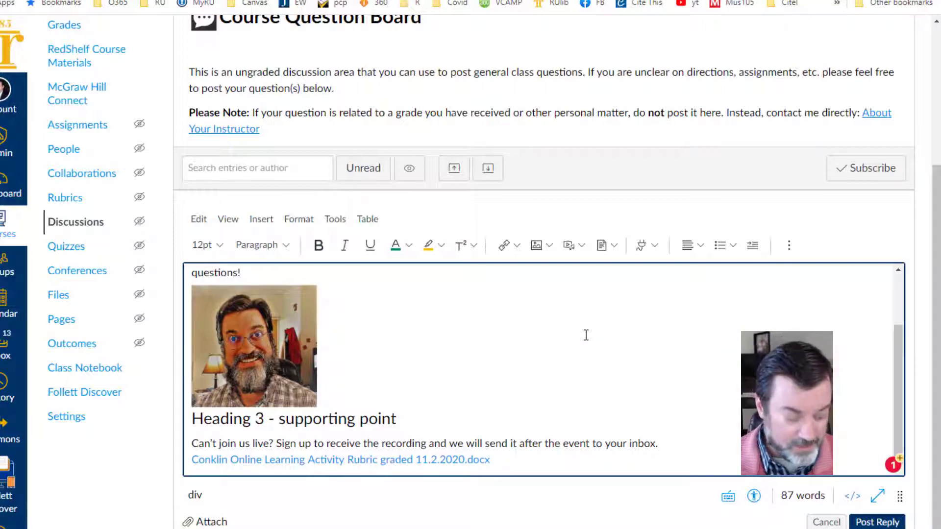
key(alt+Tab)
key(alt+Tab)
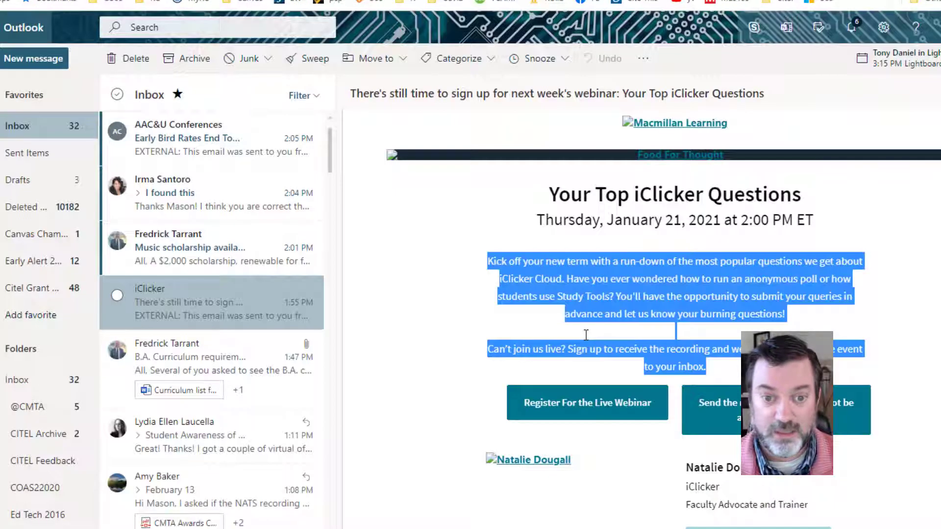
key(alt+Tab)
key(alt+Tab)
key(alt+Tab)
key(alt+Tab)
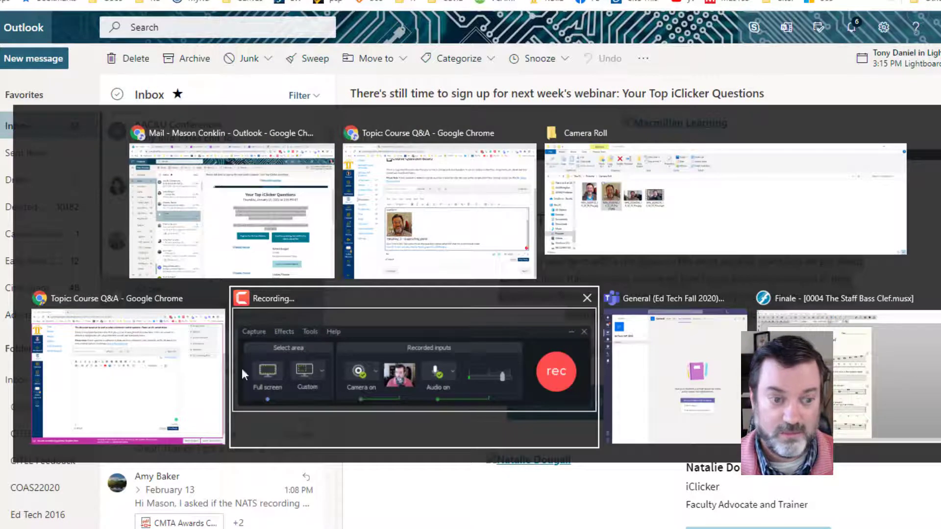
click(164, 372)
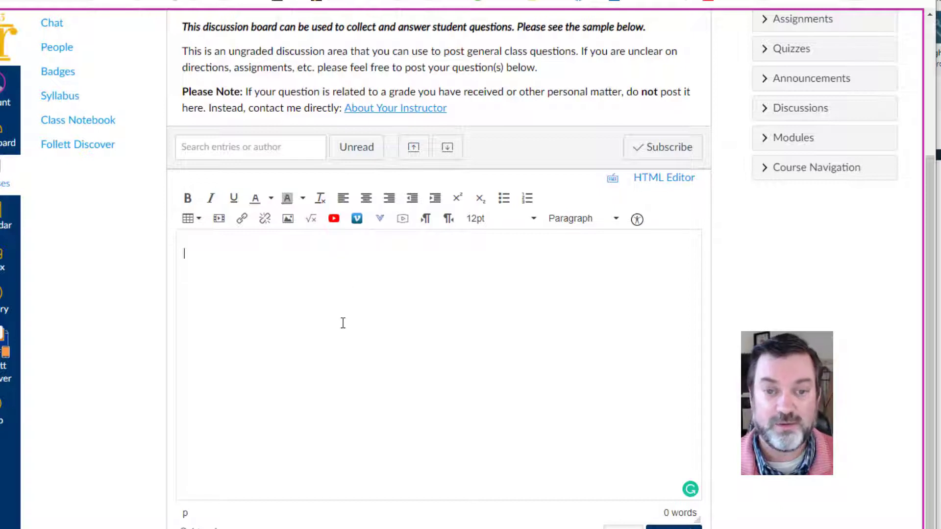
key(alt+Tab)
key(alt+Tab)
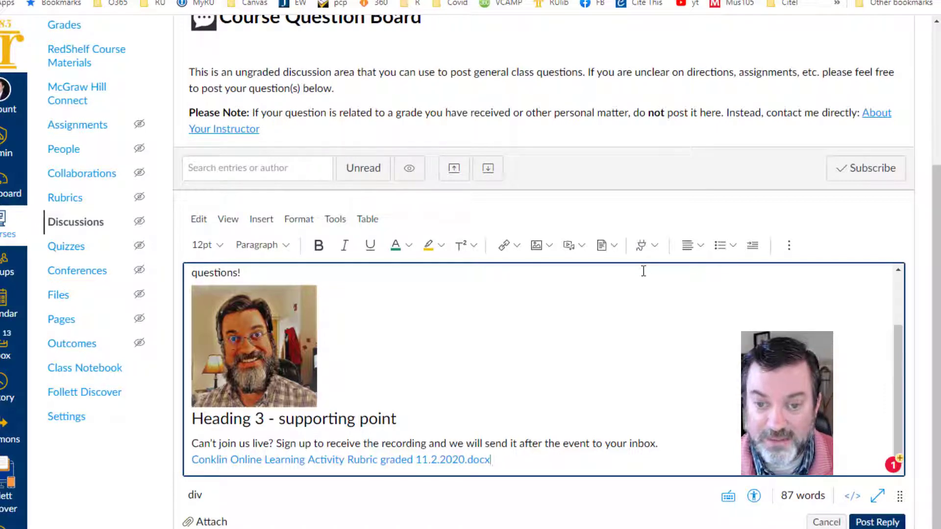
click(654, 248)
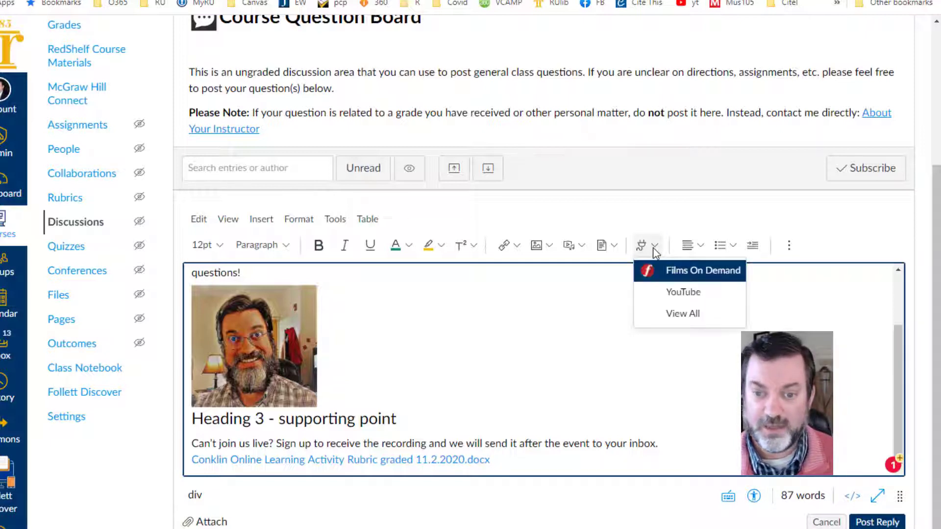
click(676, 316)
scroll(352, 336, down, 5)
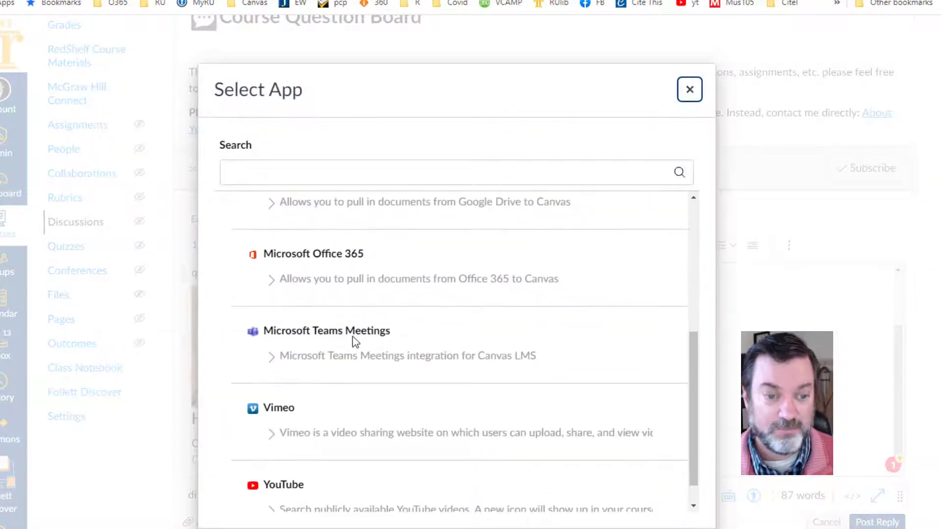
scroll(352, 336, down, 1)
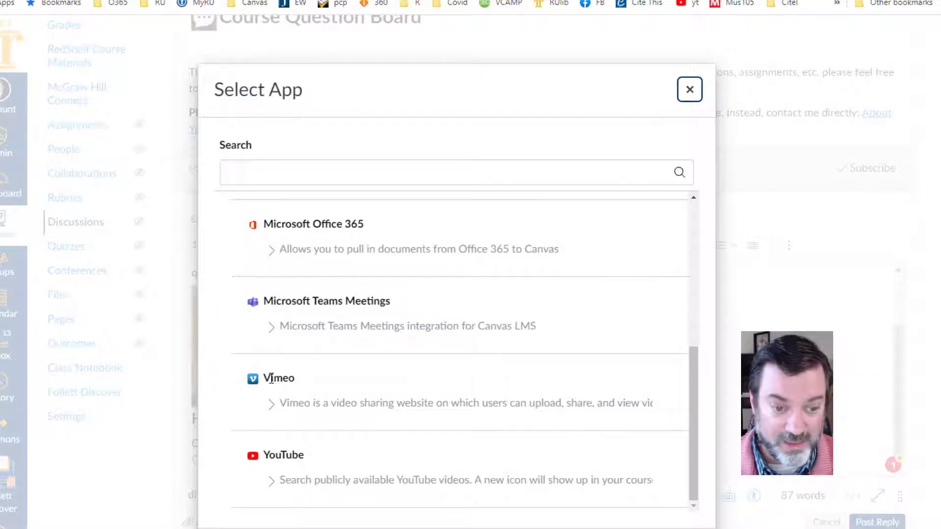
click(271, 378)
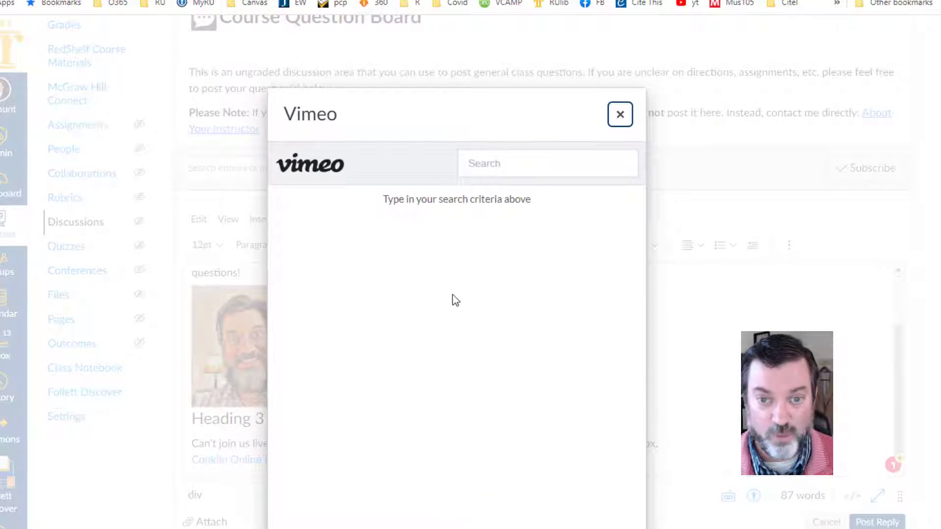
click(620, 119)
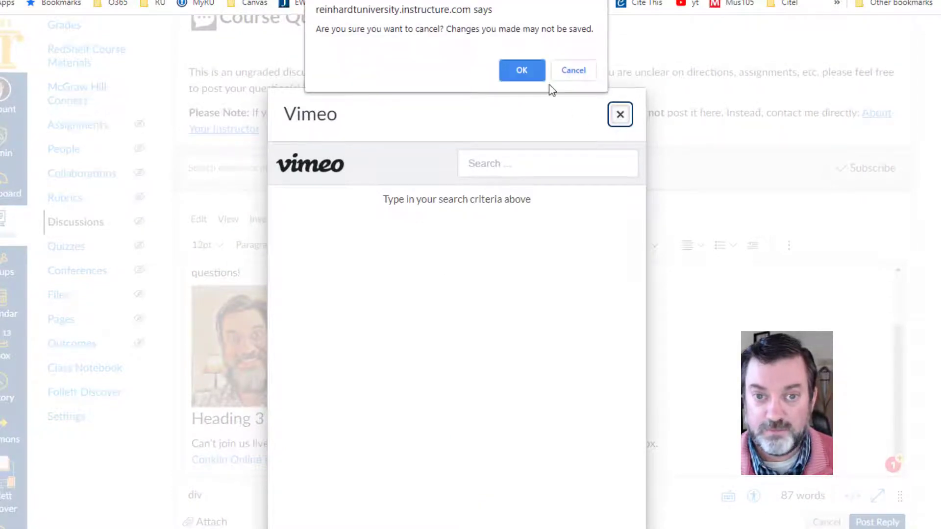
click(527, 72)
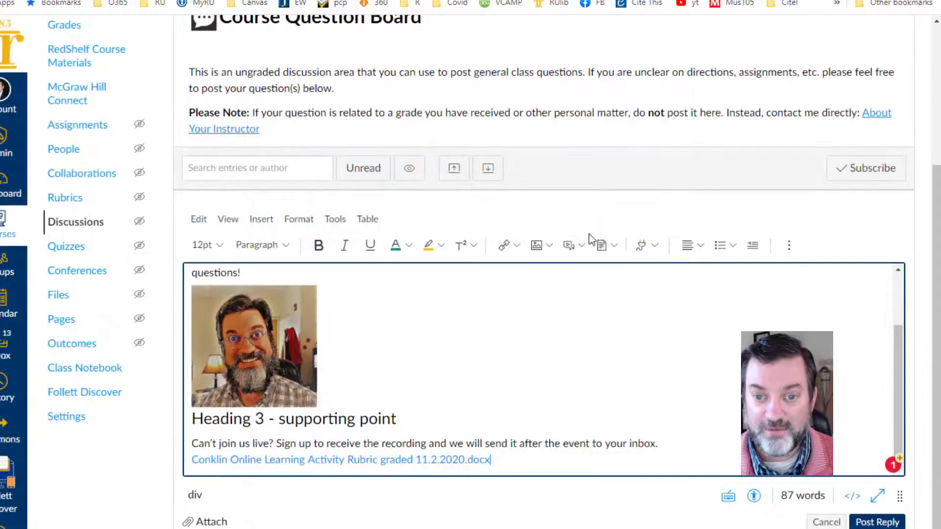
click(646, 246)
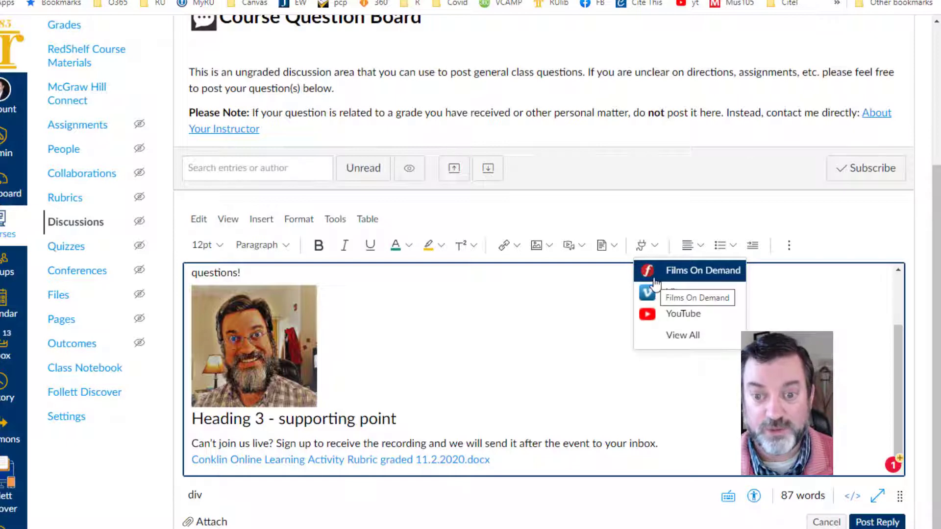
click(460, 342)
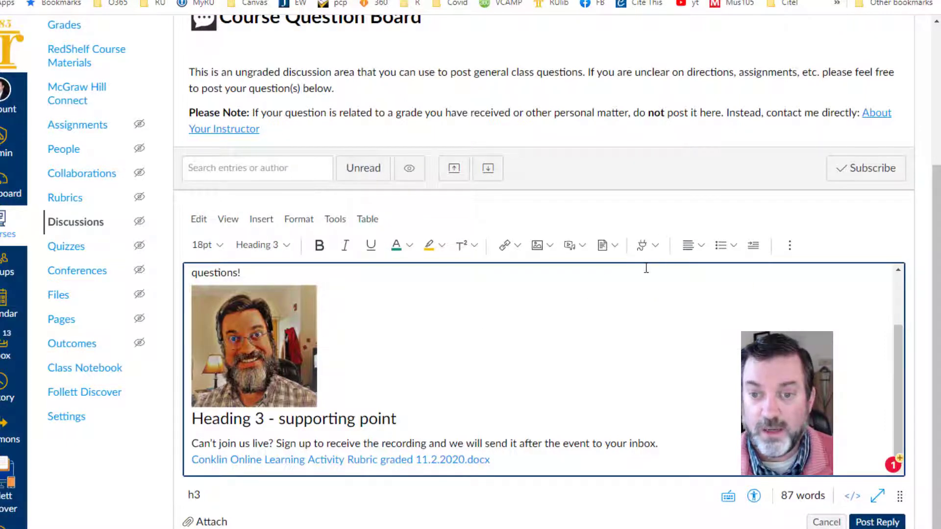
Below the Heading 3, type lines Point 1, Point 2 and Point 3
click(701, 246)
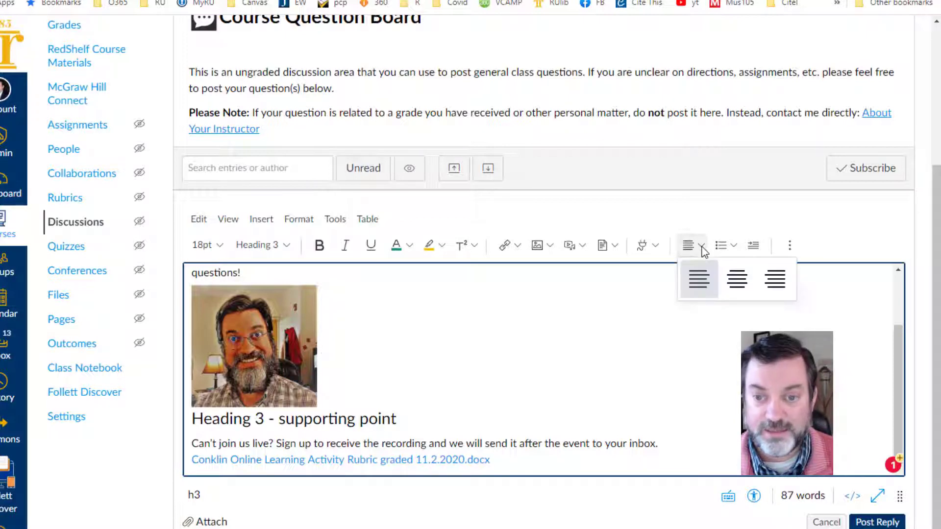
key(Escape)
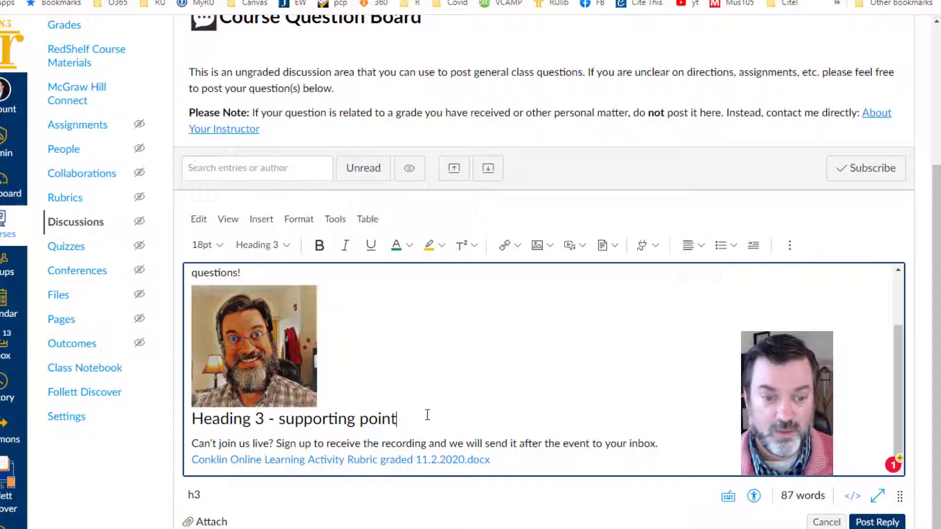
key(Return)
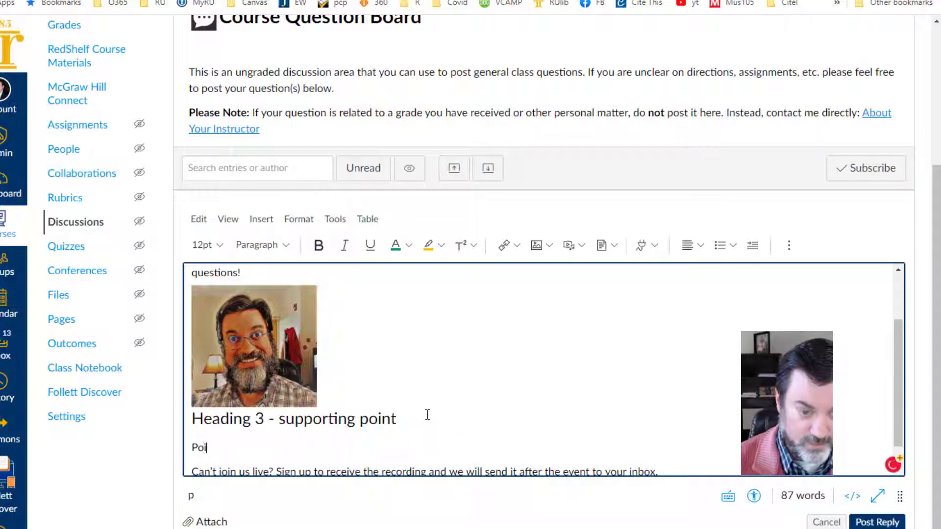
text(Point 1)
key(Return)
text(Point)
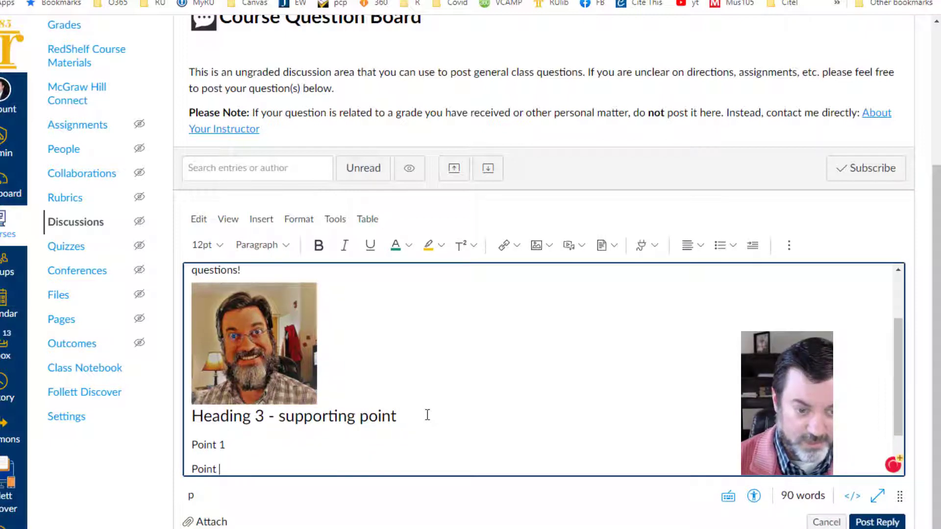
text( 2)
key(Return)
text(Poi)
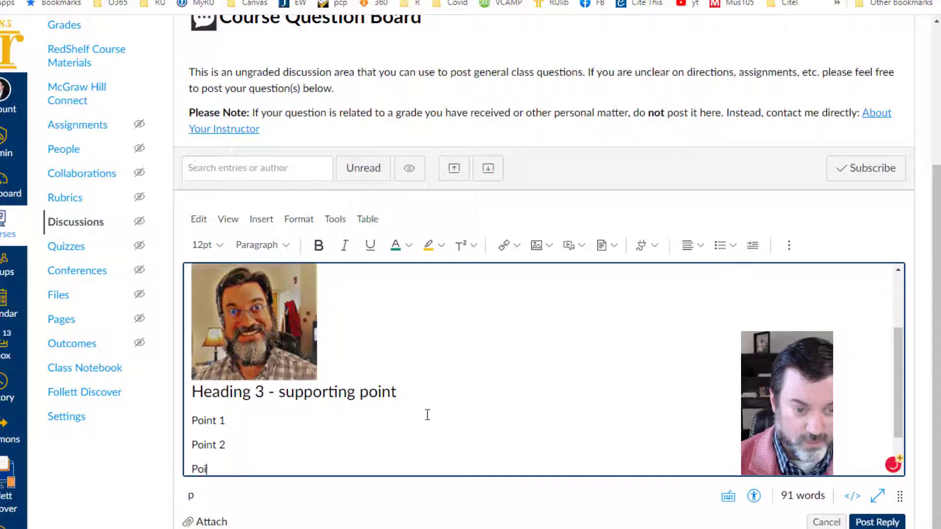
text(nt 3)
Continue with lines Point 3a, Point 3b and a start on the fourth point
key(Return)
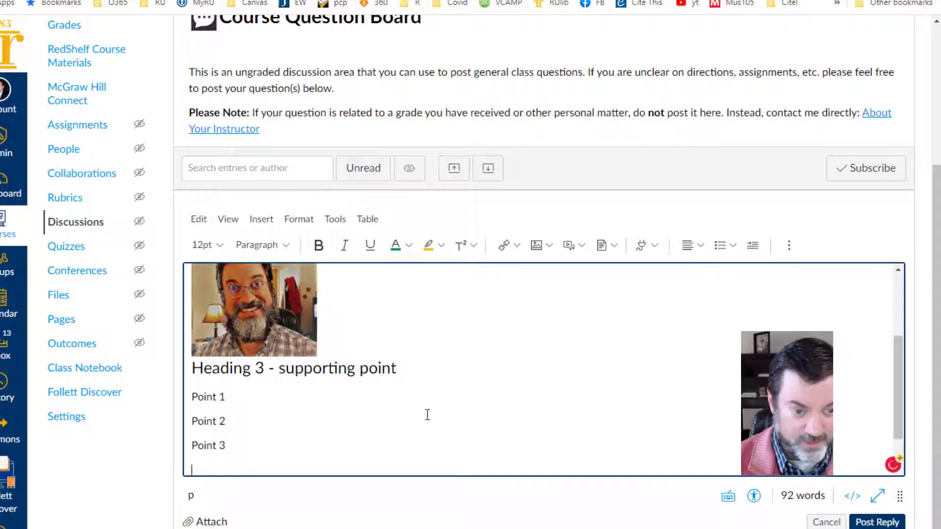
text(Point 3)
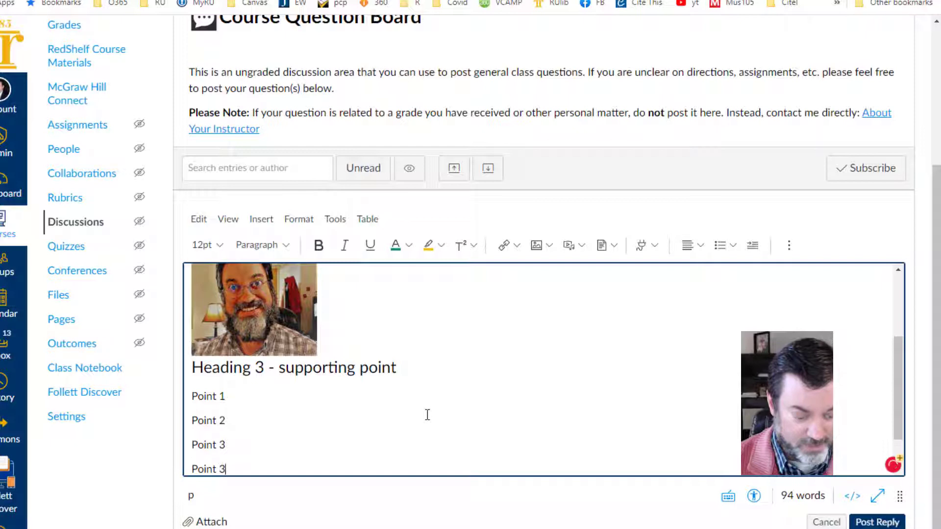
text(a)
key(Return)
text(Point)
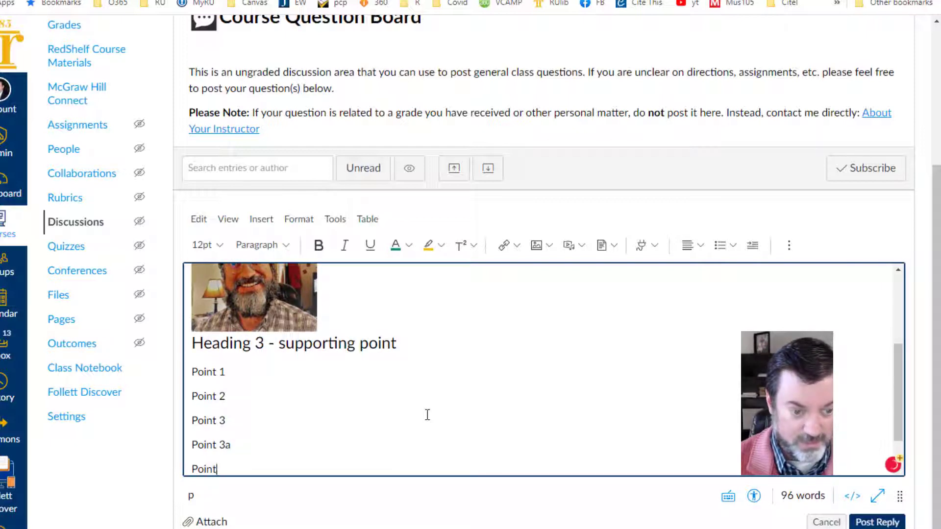
text( 3b)
key(Return)
text(PO)
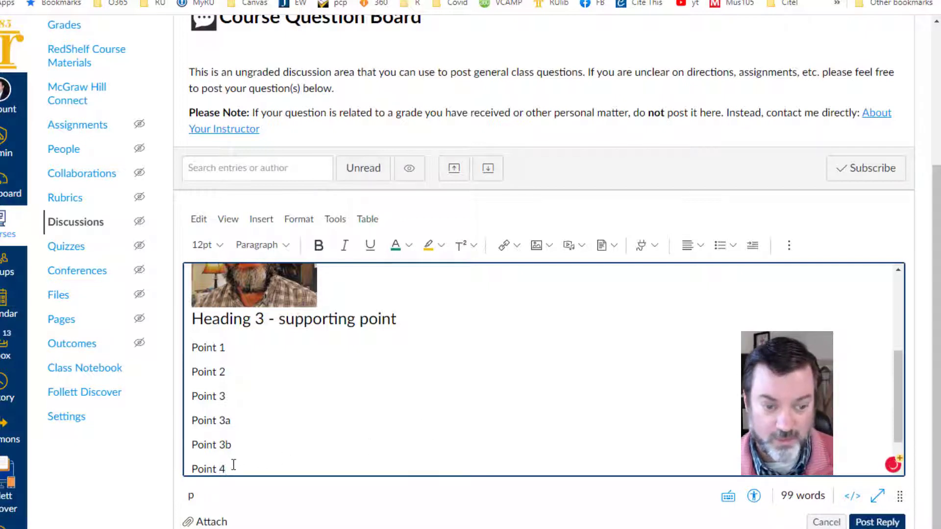
Turn the lines Point 1 through Point 4 into a bulleted list
drag(229, 468, 195, 356)
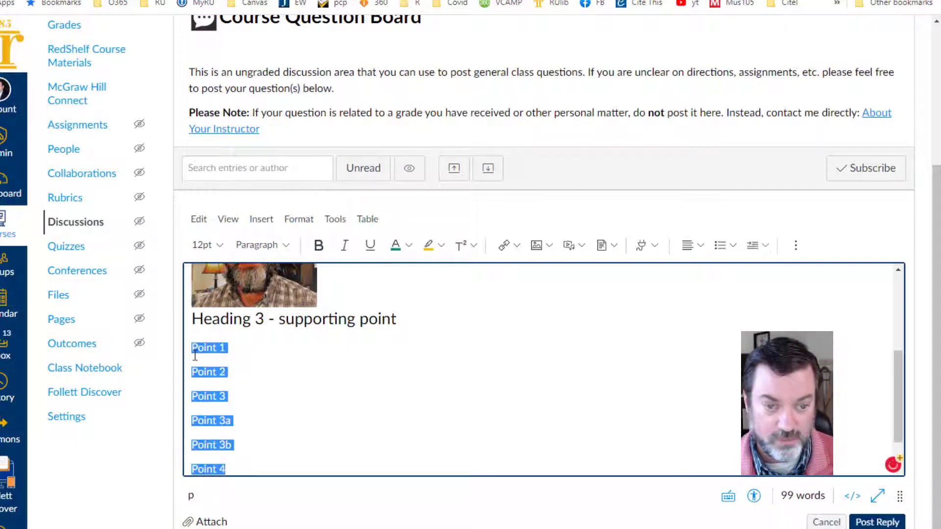
click(720, 246)
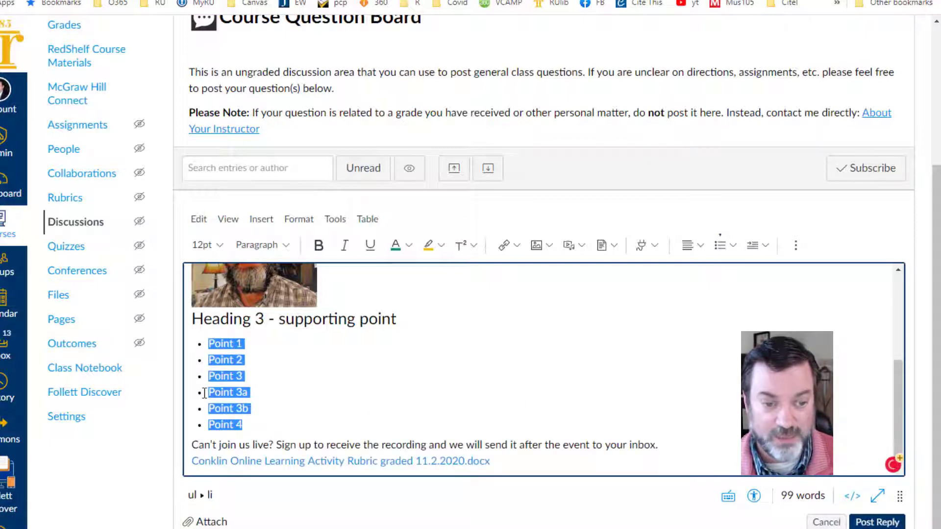
click(224, 393)
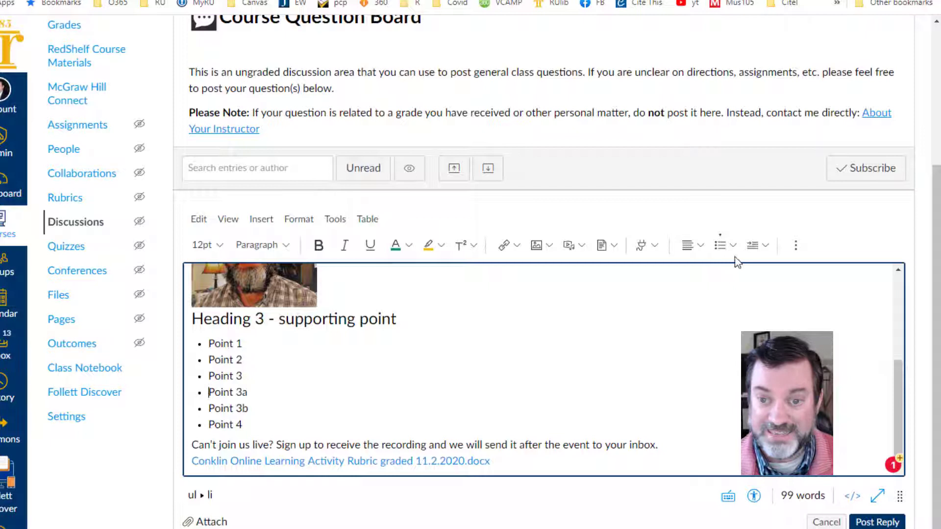
Nest Point 3a and Point 3b as sub-items under Point 3
click(754, 245)
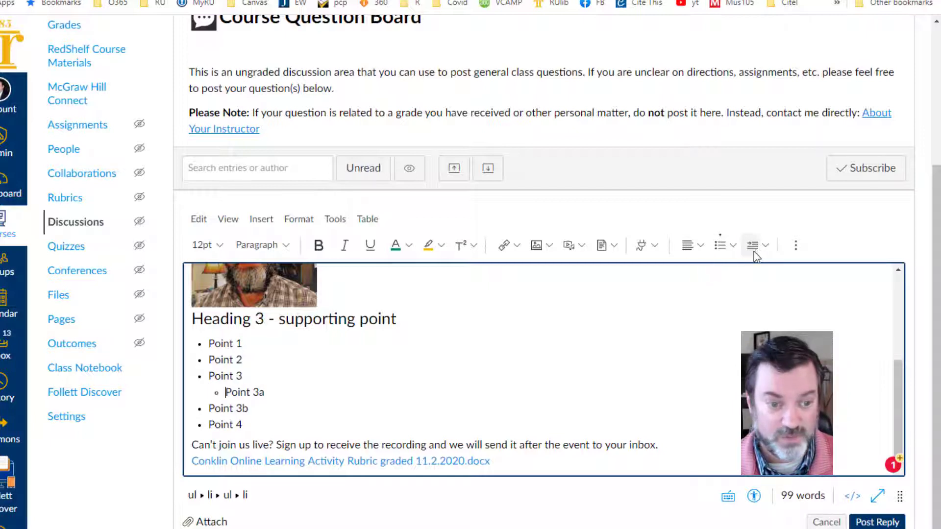
click(208, 408)
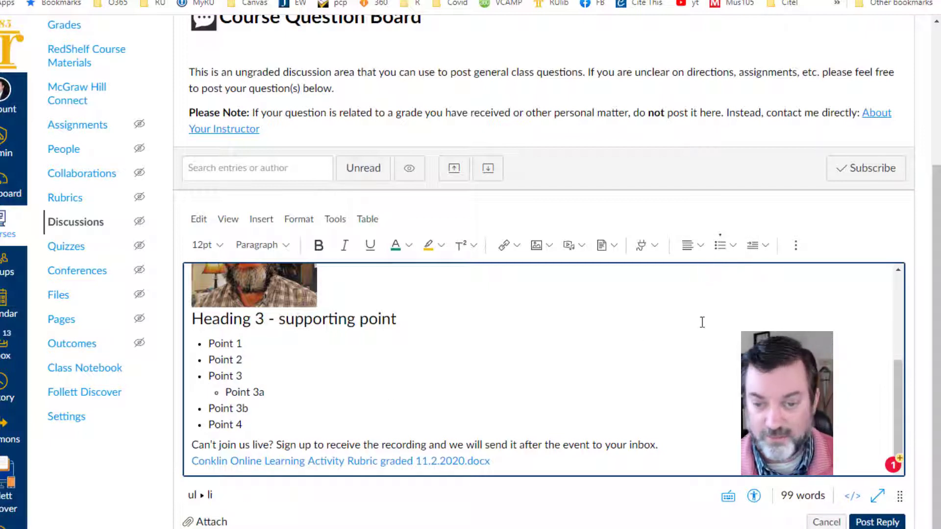
click(753, 245)
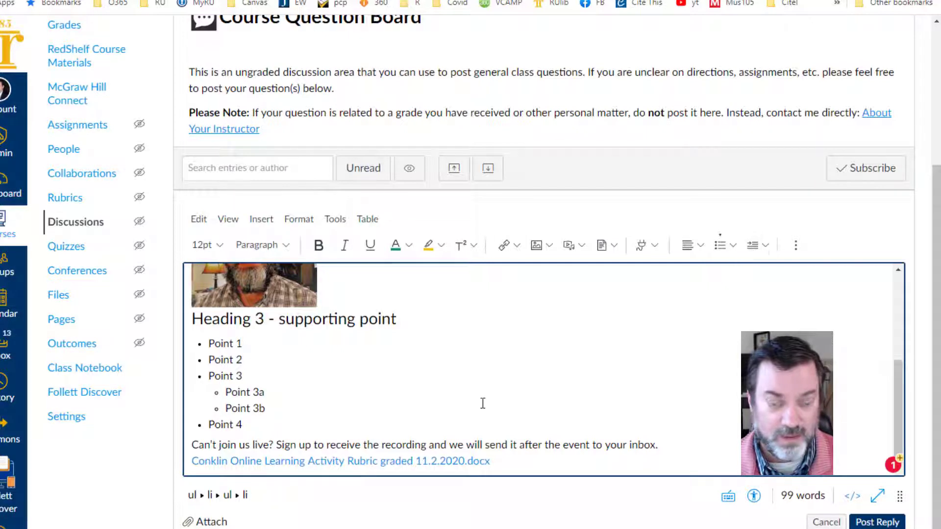
click(764, 245)
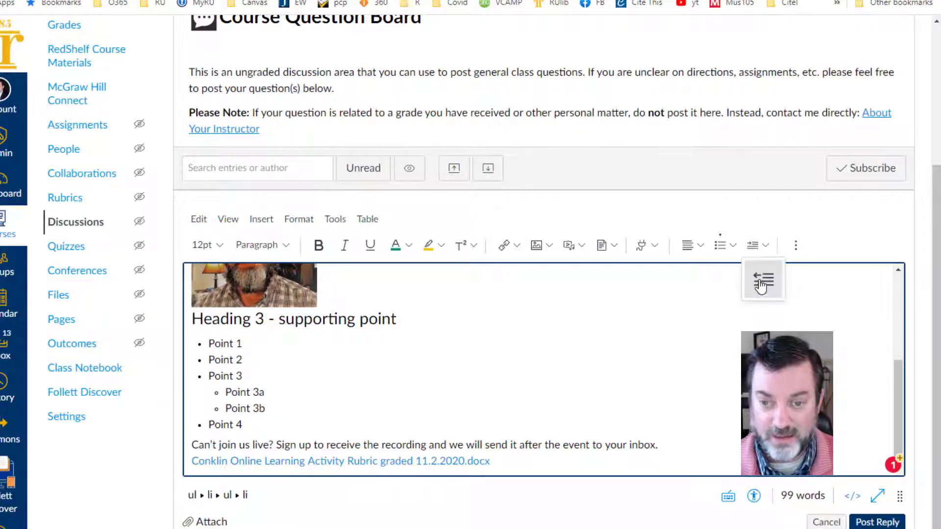
click(761, 286)
click(753, 245)
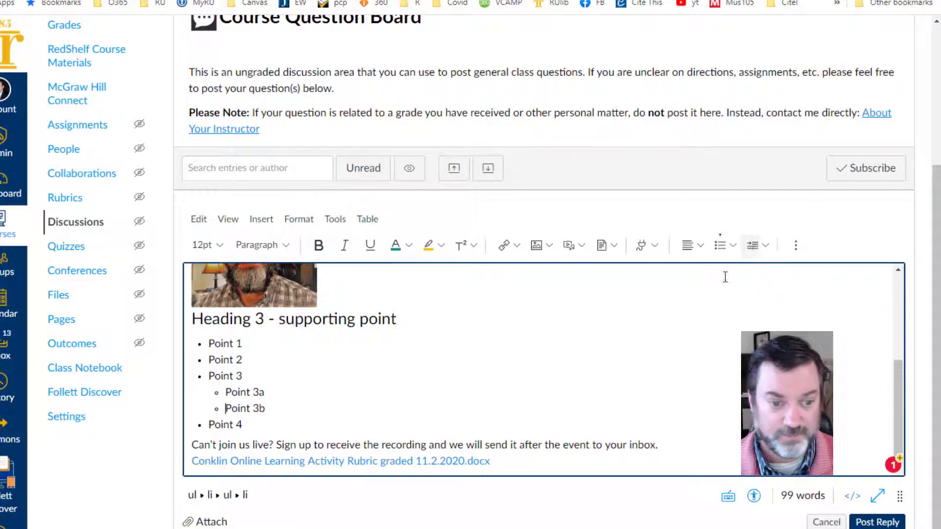
Change the whole list to a numbered list
drag(251, 425, 213, 344)
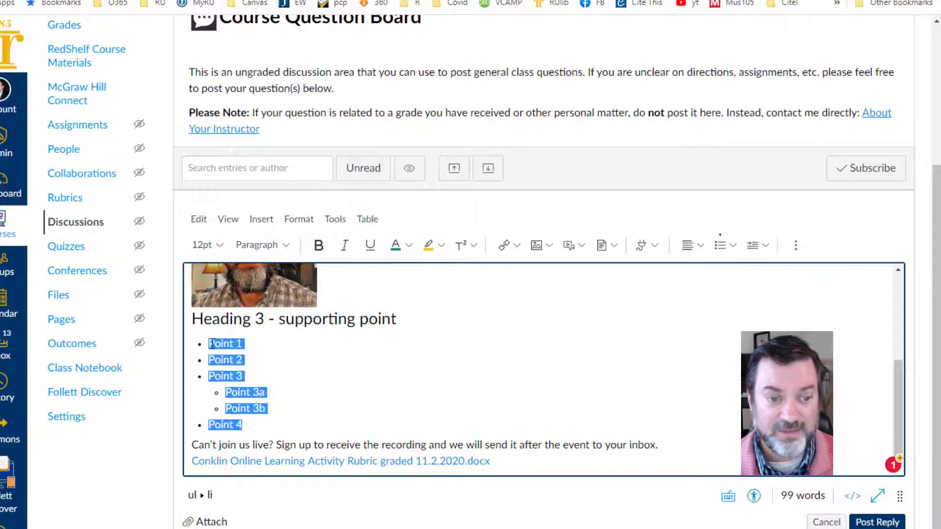
click(733, 245)
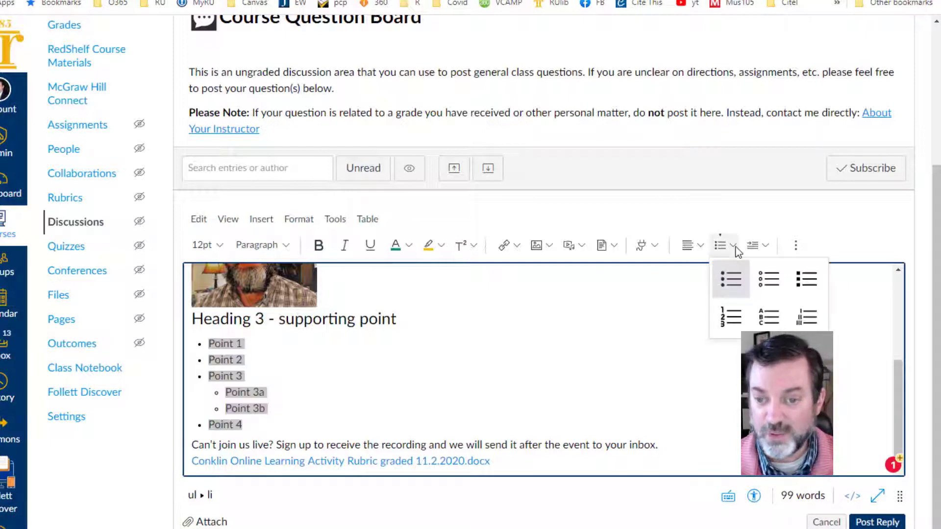
click(735, 317)
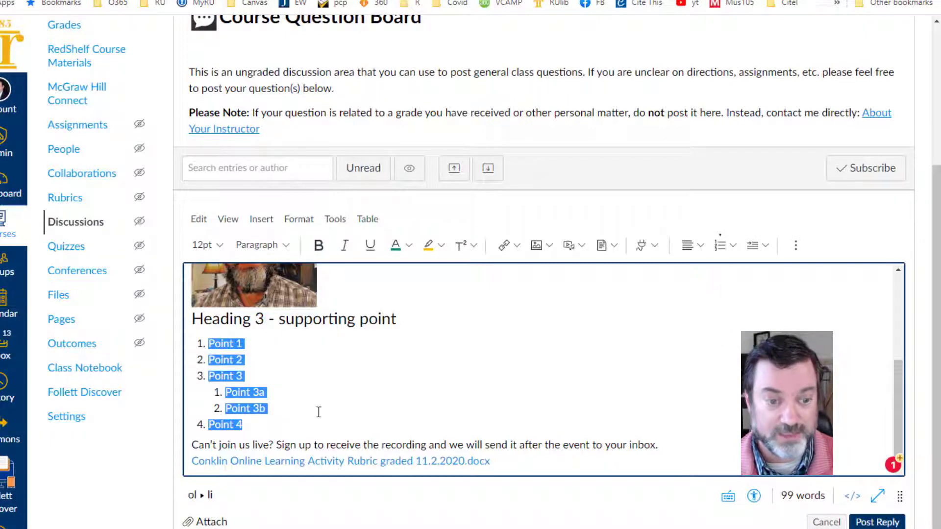
Add a 'Next Point' item after Point 2 and nest Point 2 under Point 1
click(265, 361)
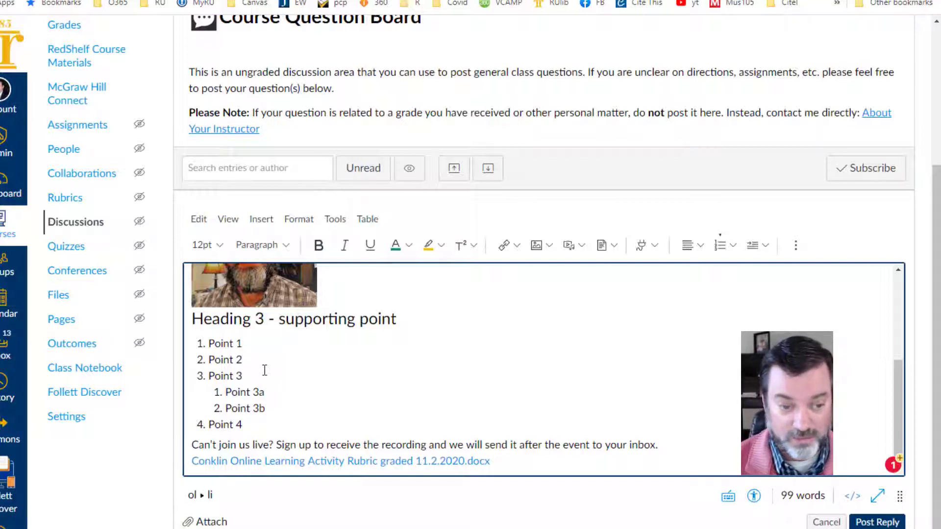
key(Return)
text(Next Point)
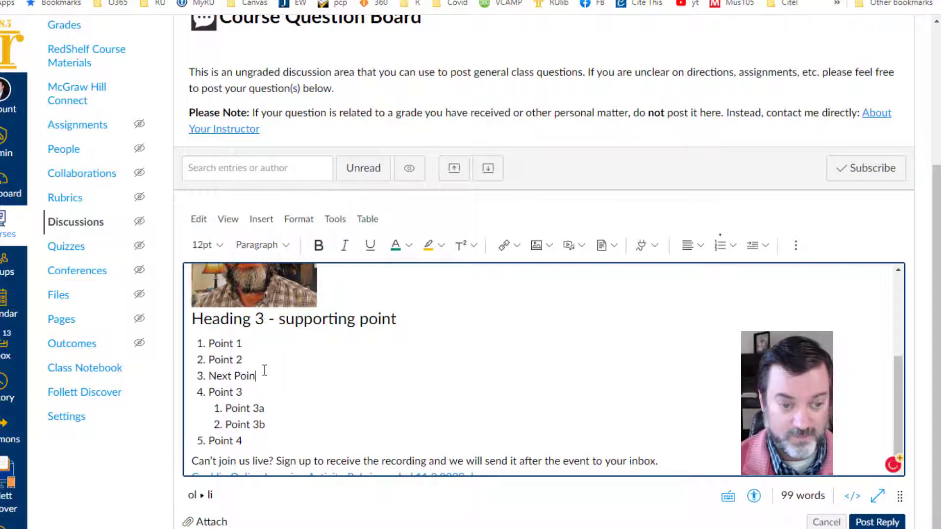
click(207, 358)
key(Tab)
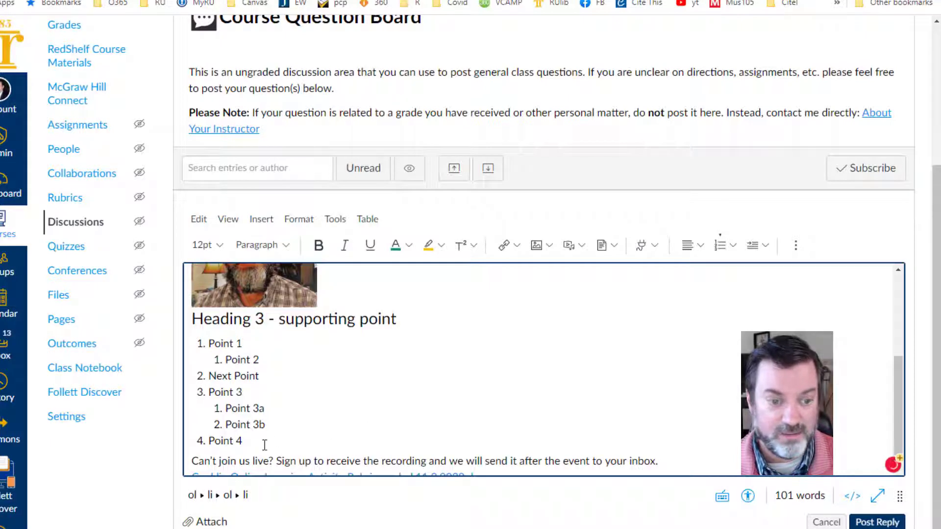
Switch the nested numbered list back to a bulleted list style
drag(265, 445, 198, 345)
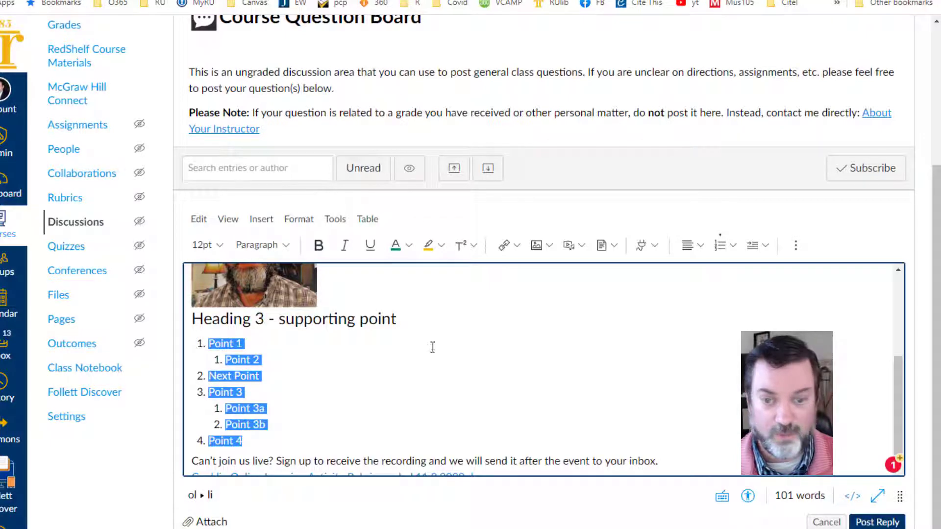
click(734, 254)
click(725, 275)
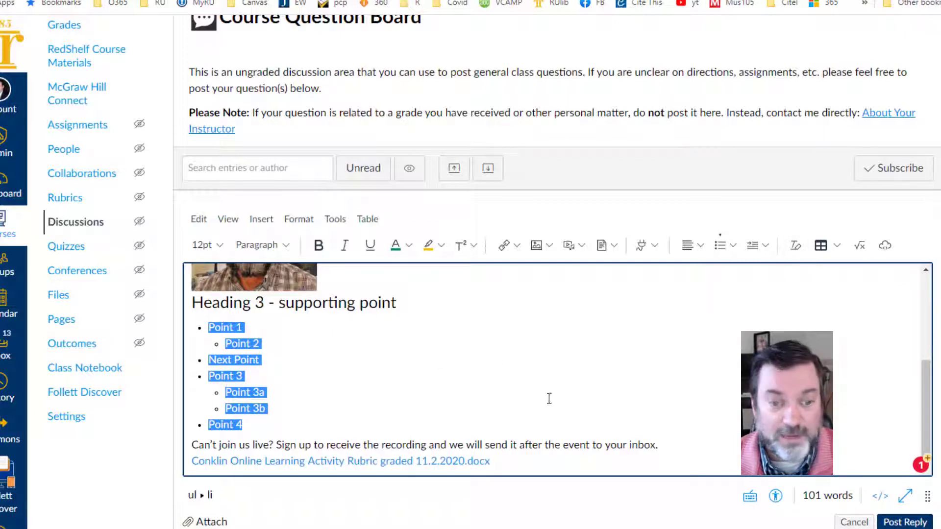
Clear bold, italics, underline and highlight from the intro paragraph
click(795, 246)
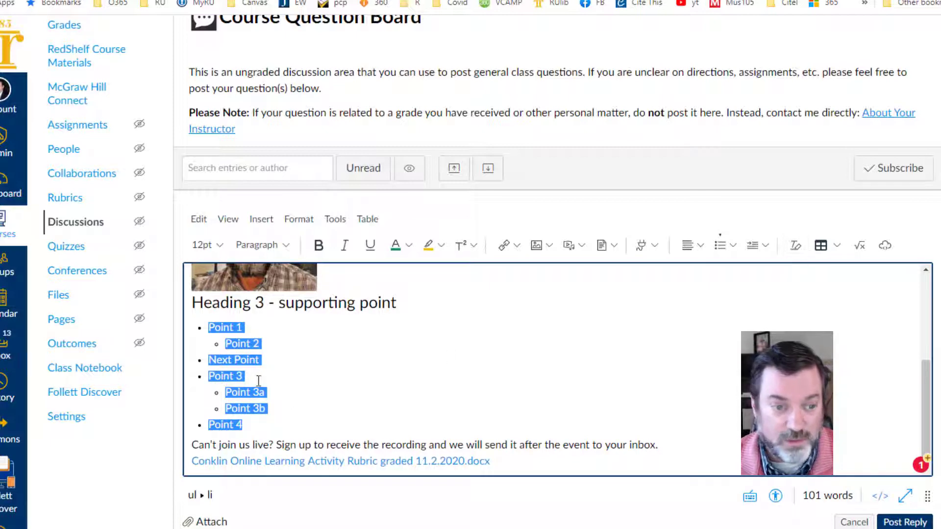
scroll(286, 375, up, 2)
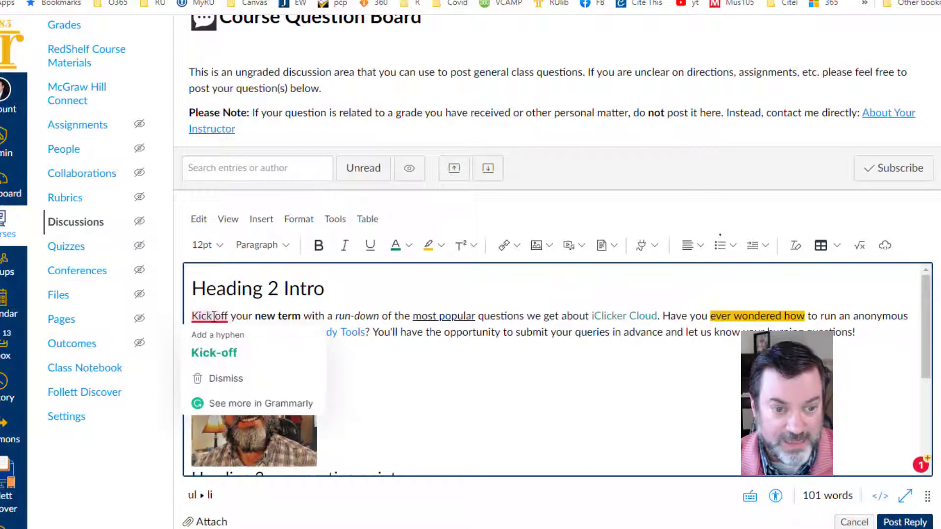
drag(212, 316, 832, 332)
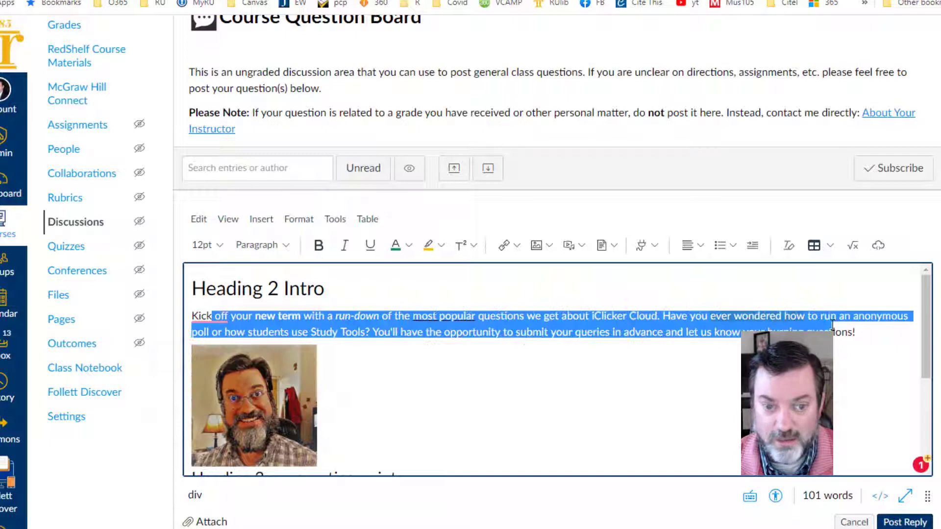
click(789, 246)
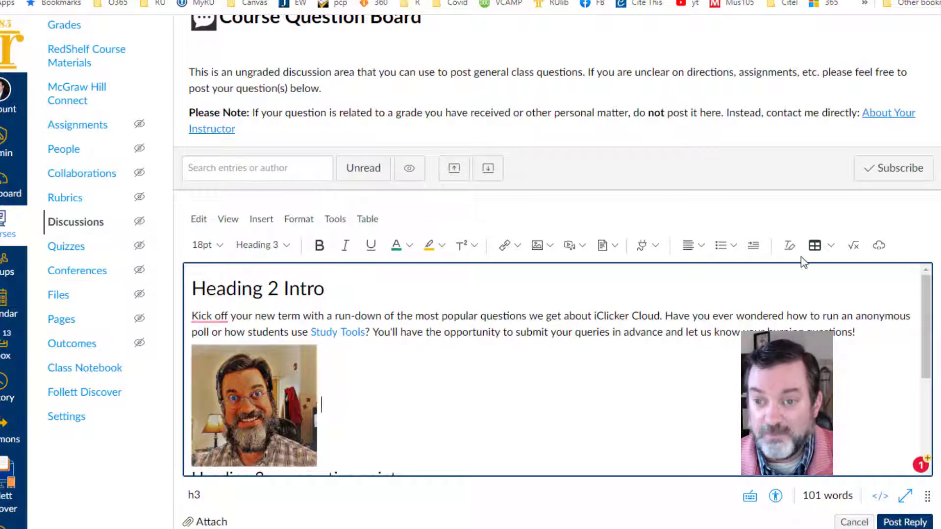
click(831, 255)
mouse_move(815, 271)
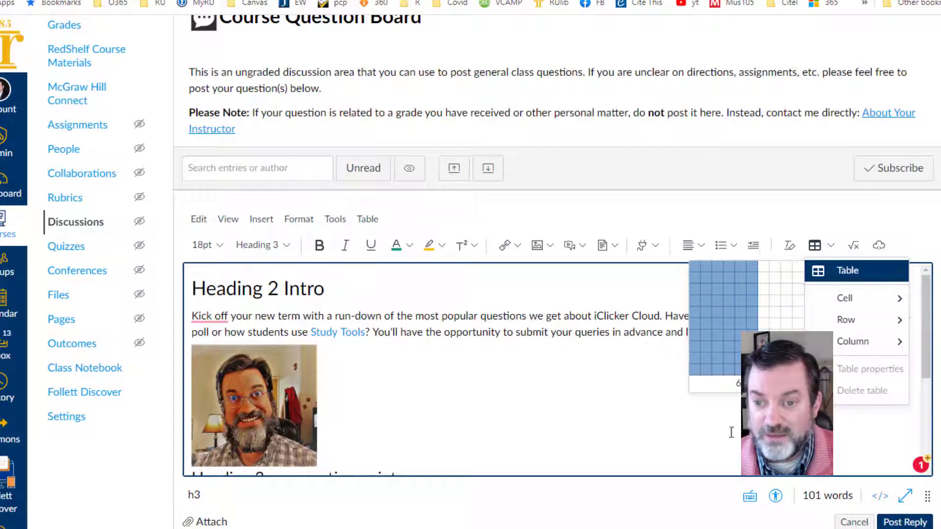
click(680, 451)
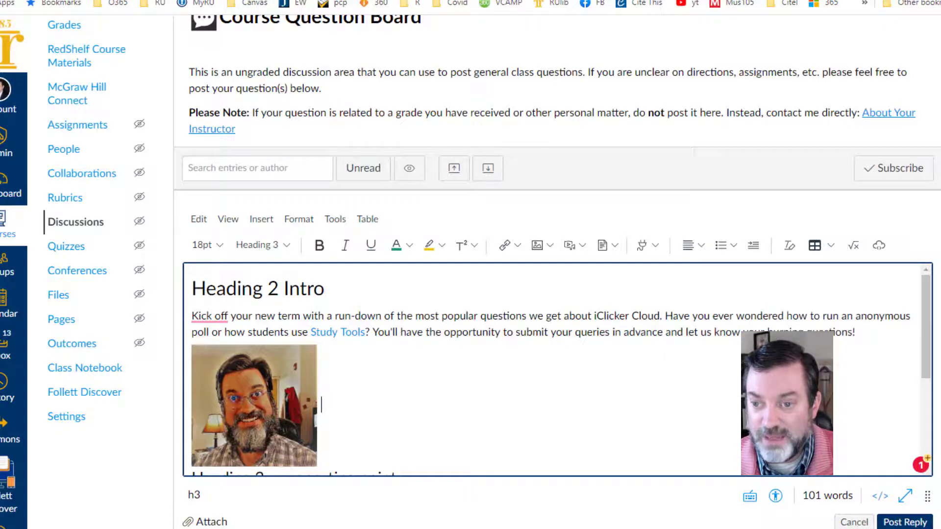
click(853, 246)
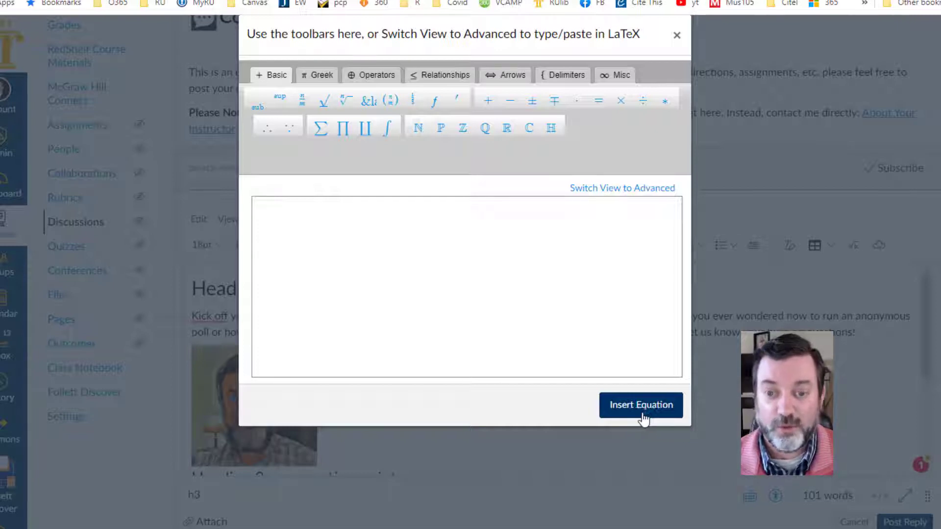
click(677, 35)
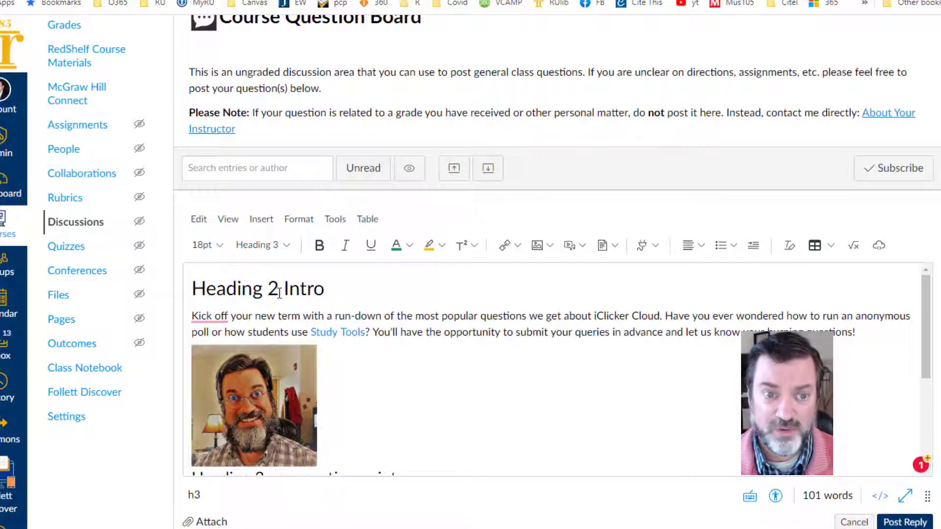
Style the "Can't join us live?" sentence as Code
click(297, 221)
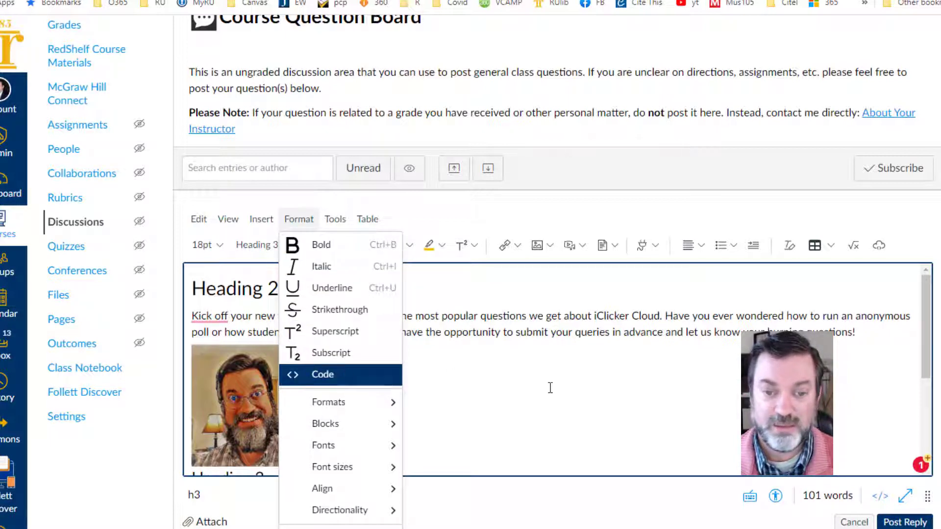
key(Escape)
scroll(389, 390, down, 5)
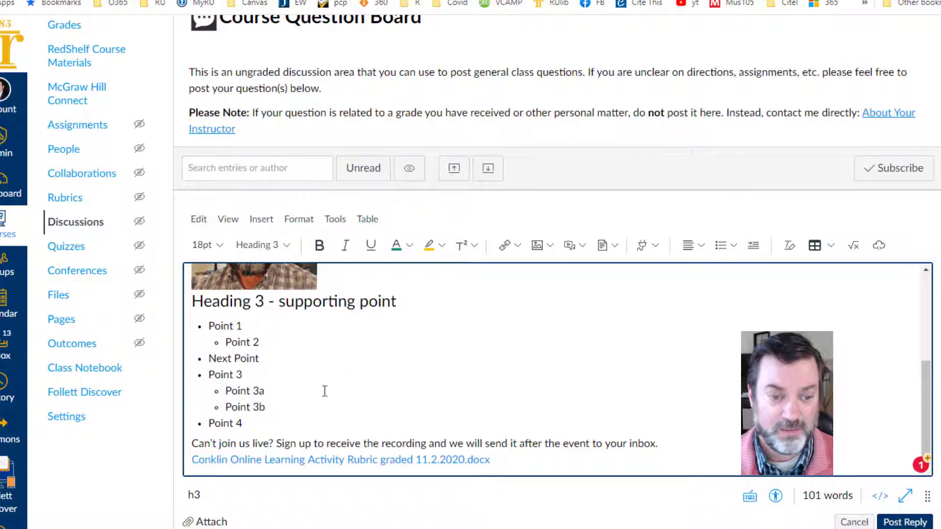
drag(192, 443, 657, 439)
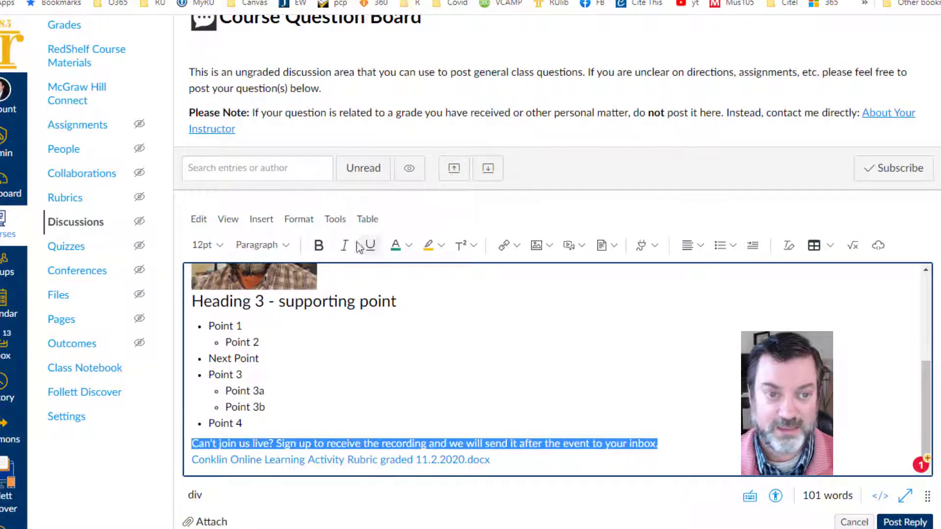
click(295, 228)
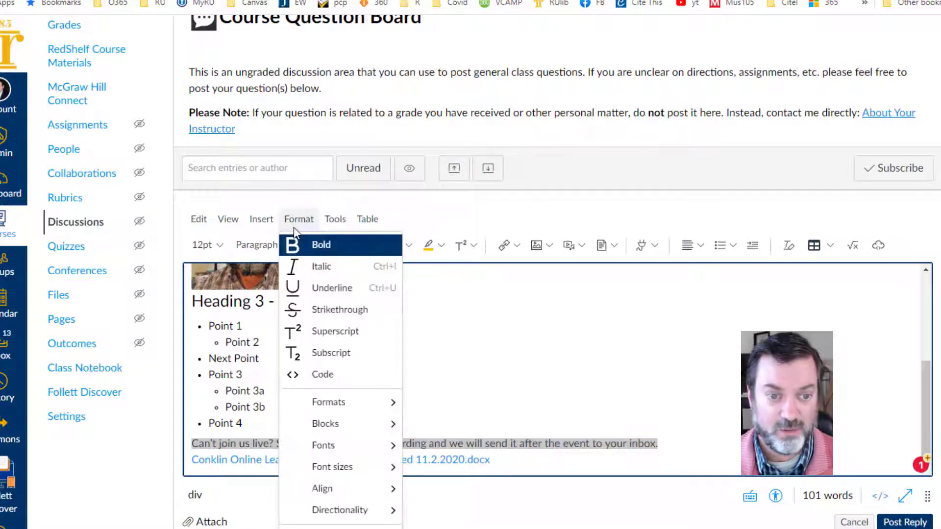
click(307, 375)
click(460, 412)
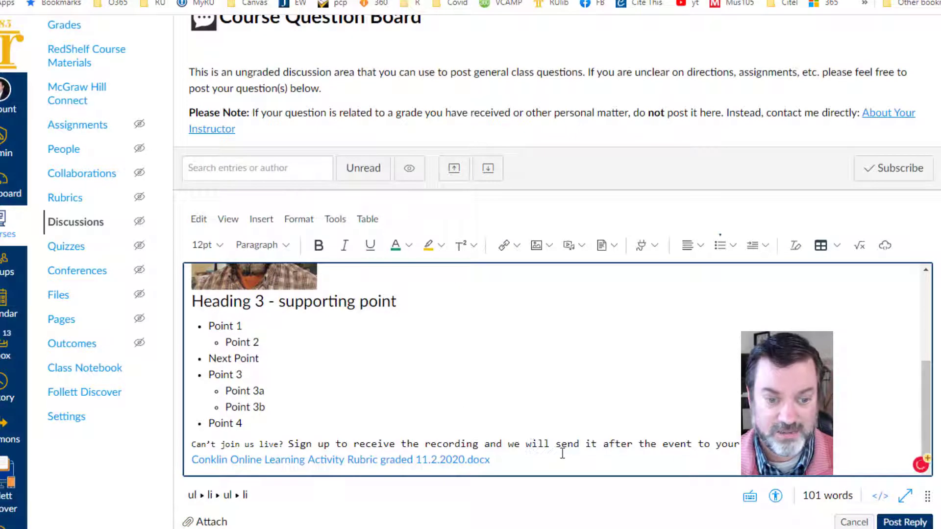
Add an empty line below the code-styled sentence
triple_click(461, 444)
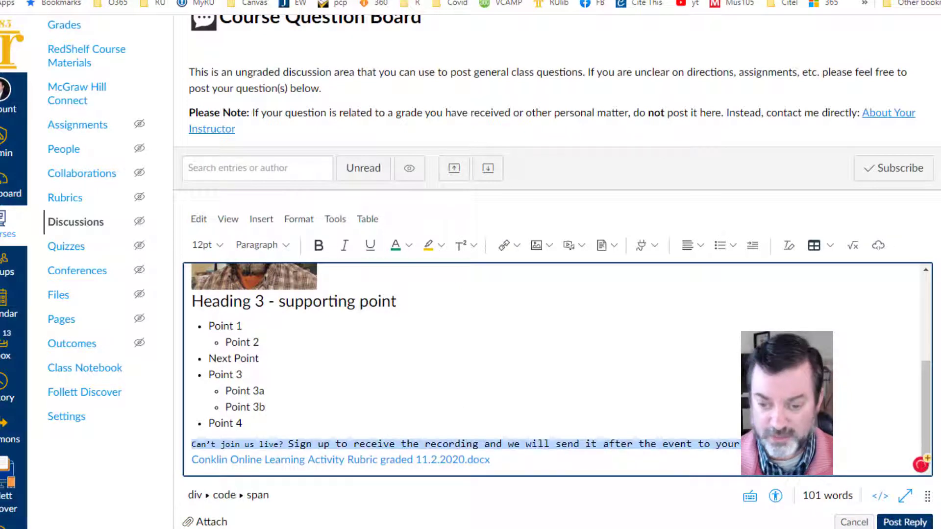
key(Right)
key(Return)
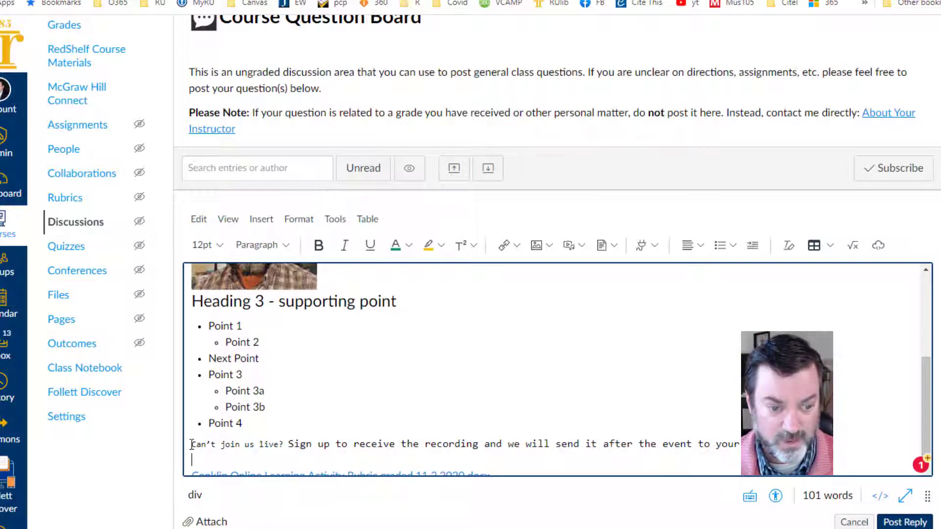
drag(191, 444, 719, 454)
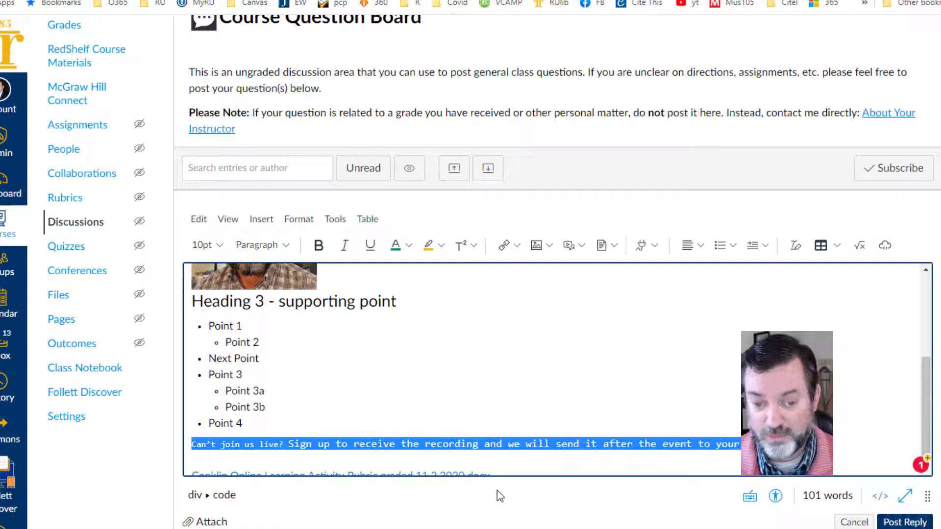
click(366, 466)
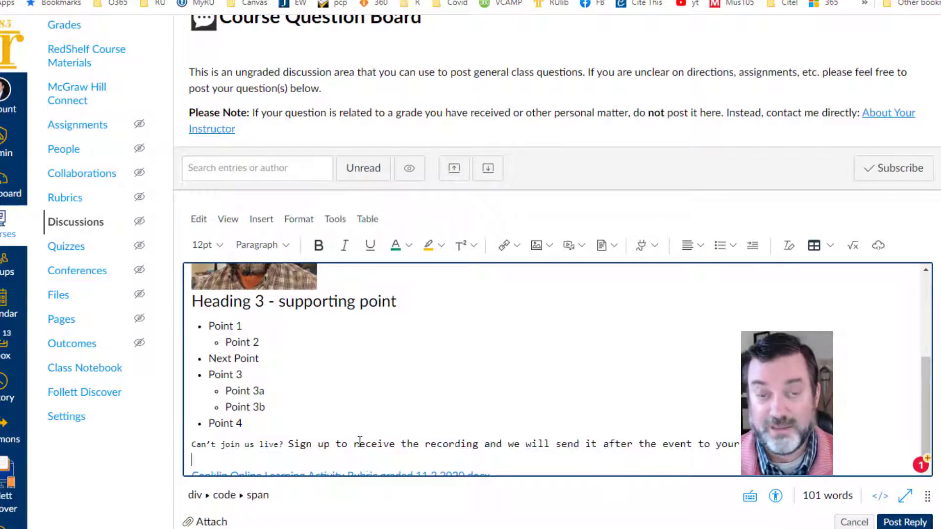
Browse the Format menu's submenus, then close it without changes
click(298, 220)
mouse_move(334, 407)
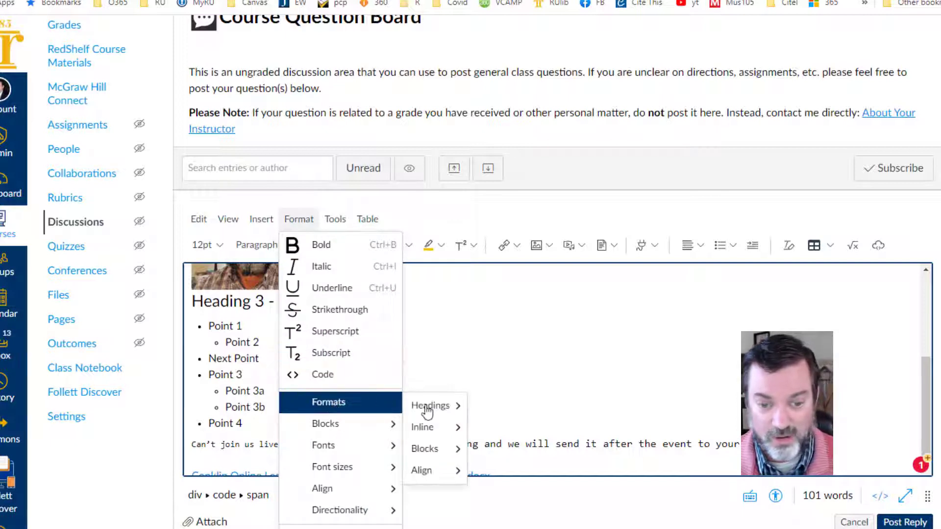
mouse_move(428, 452)
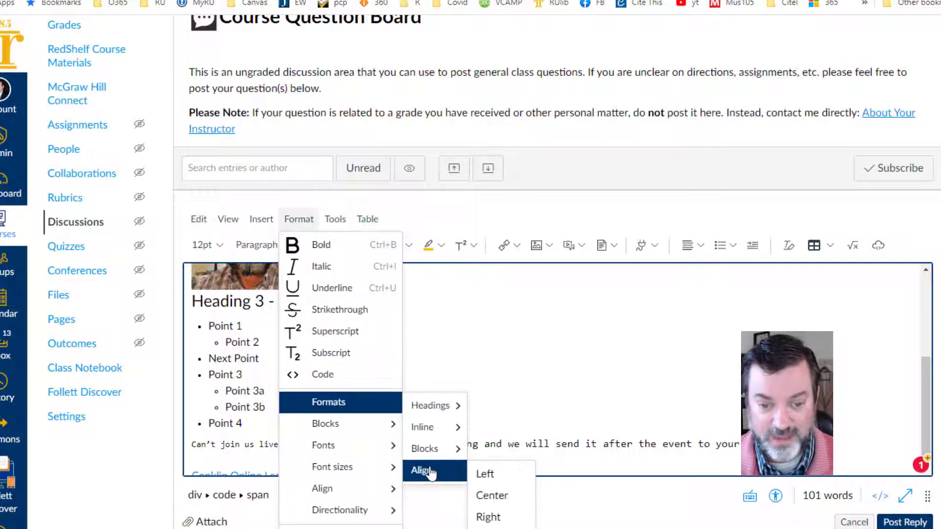
mouse_move(338, 428)
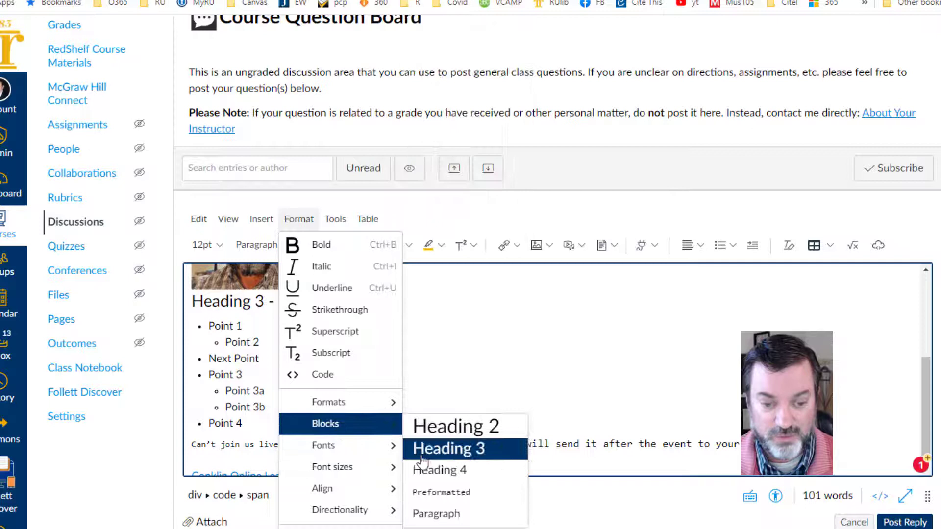
mouse_move(357, 445)
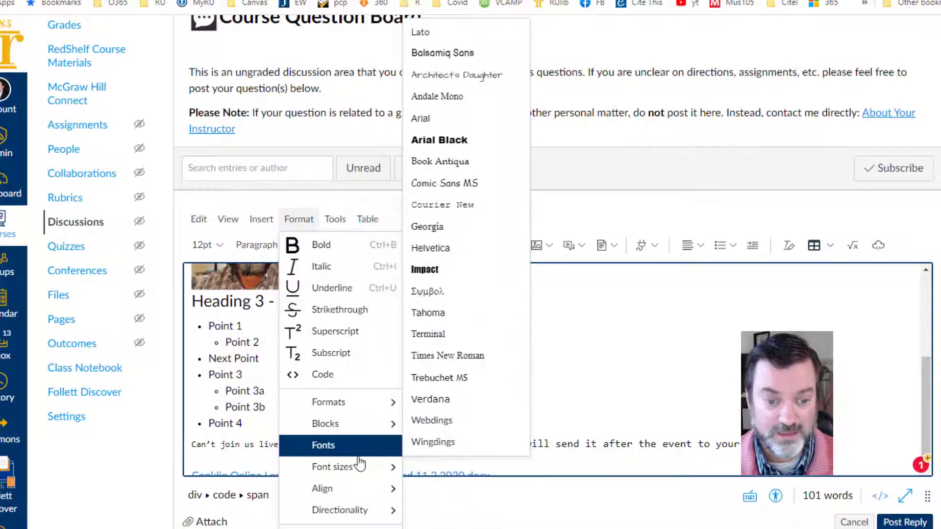
mouse_move(349, 471)
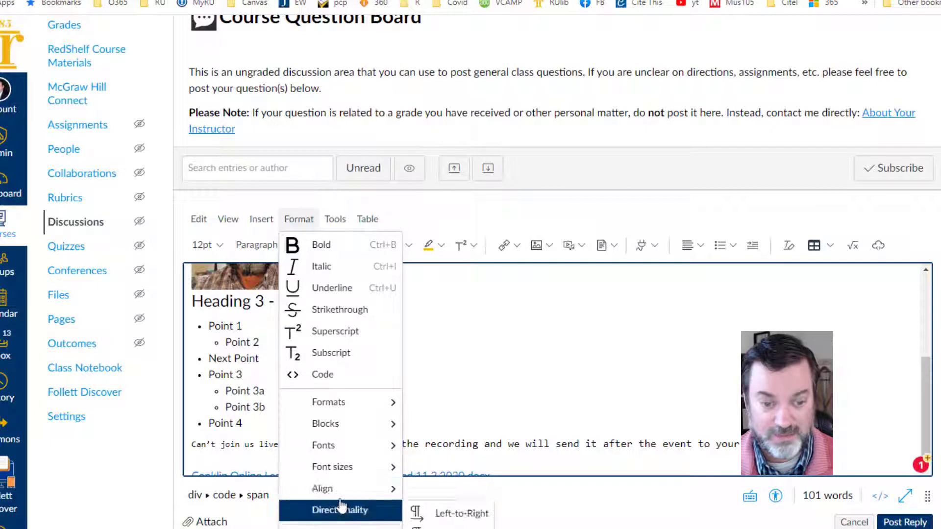
mouse_move(340, 511)
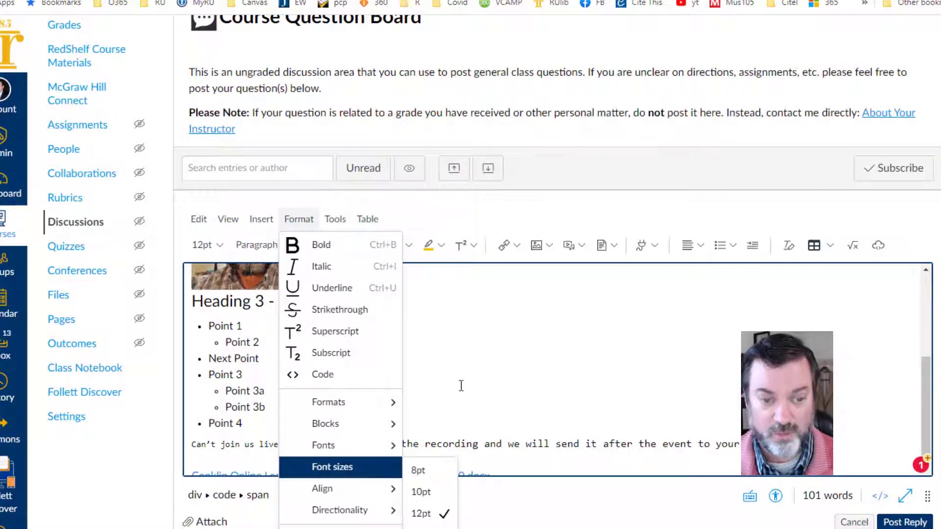
click(479, 355)
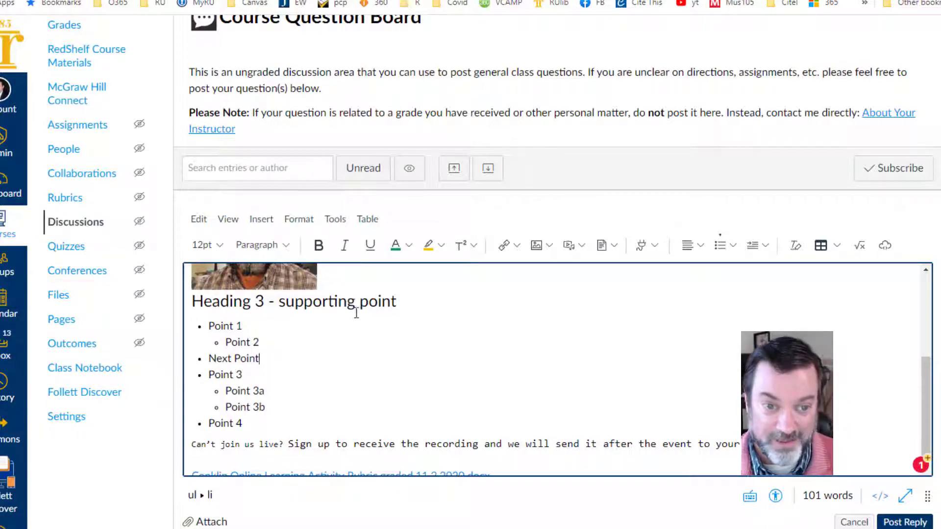
click(336, 224)
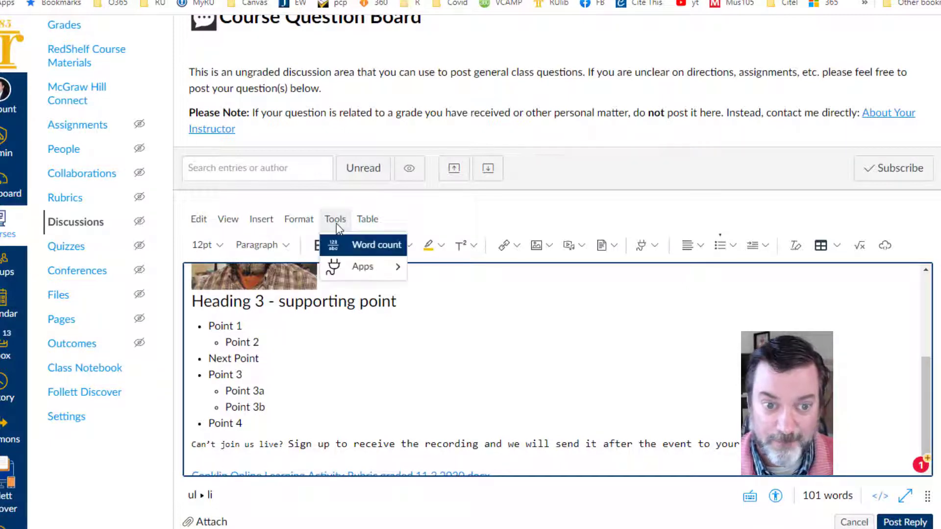
click(351, 247)
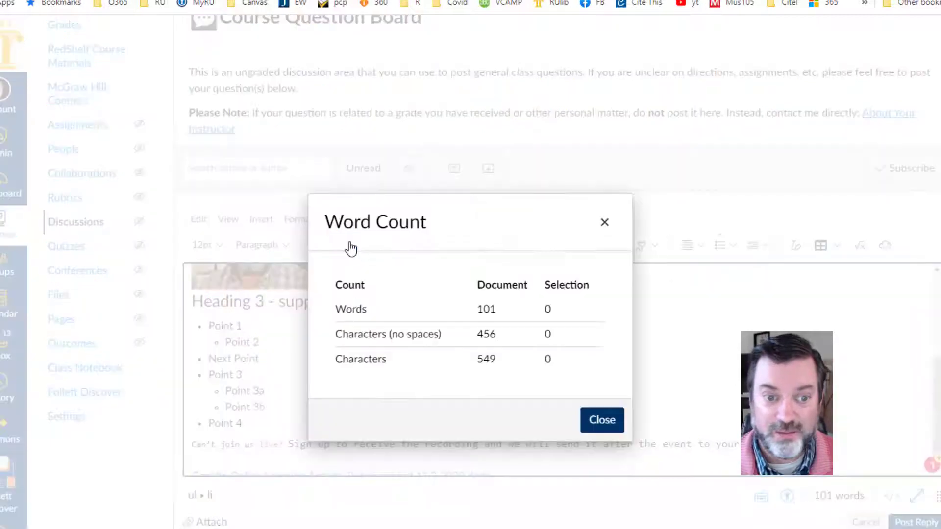
click(603, 430)
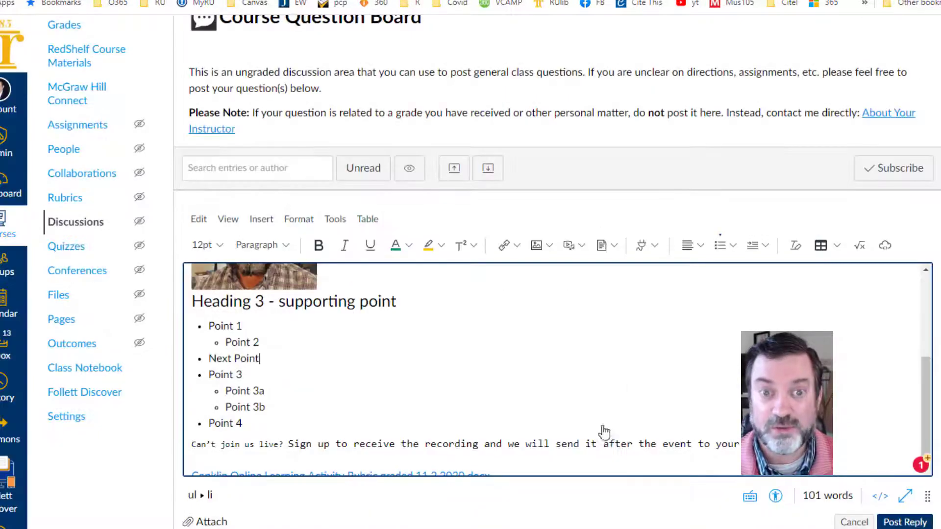
click(335, 220)
click(355, 360)
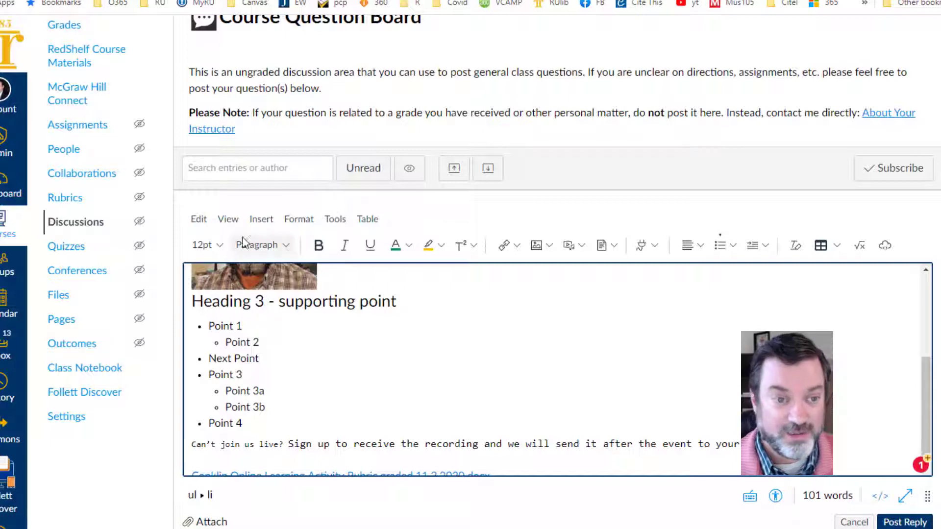
click(231, 221)
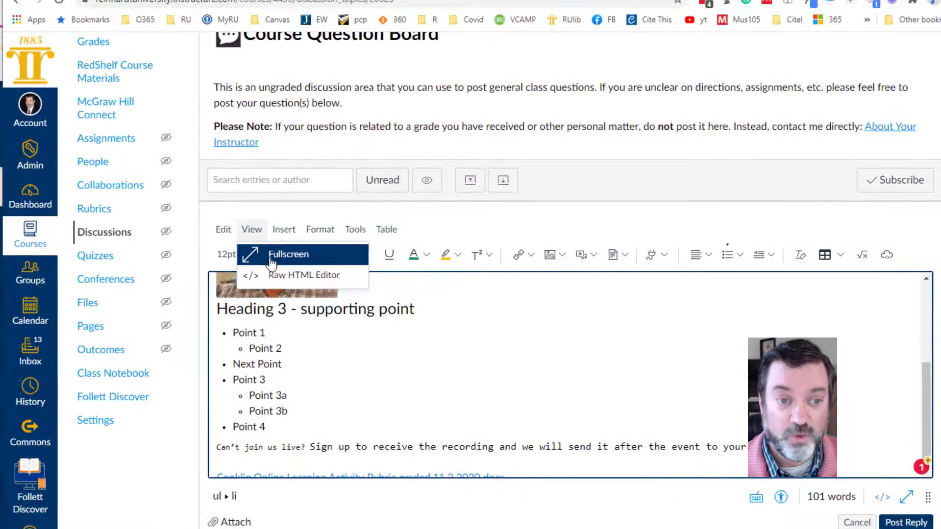
click(272, 252)
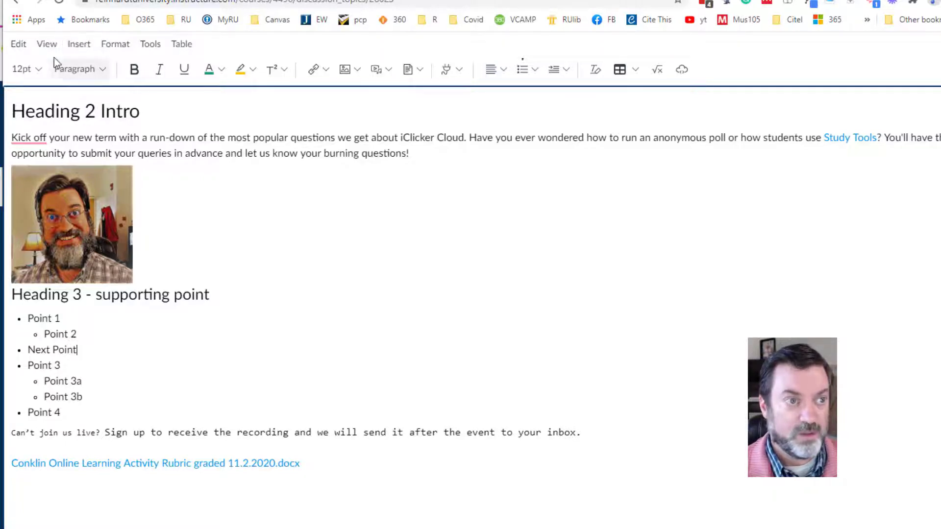
click(46, 47)
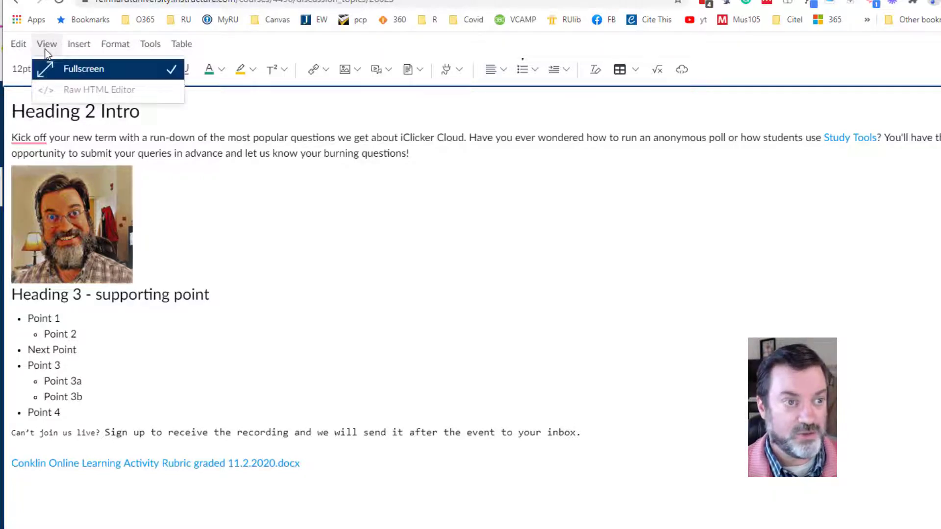
click(73, 69)
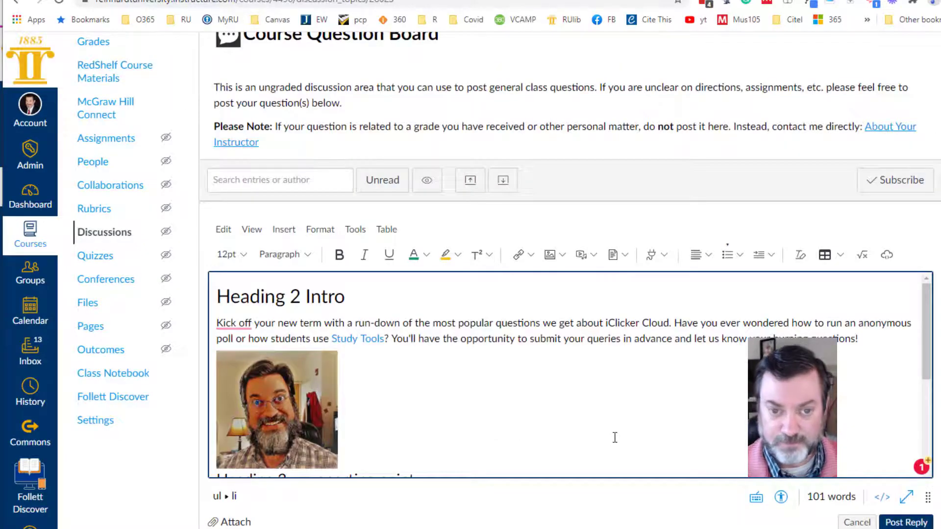